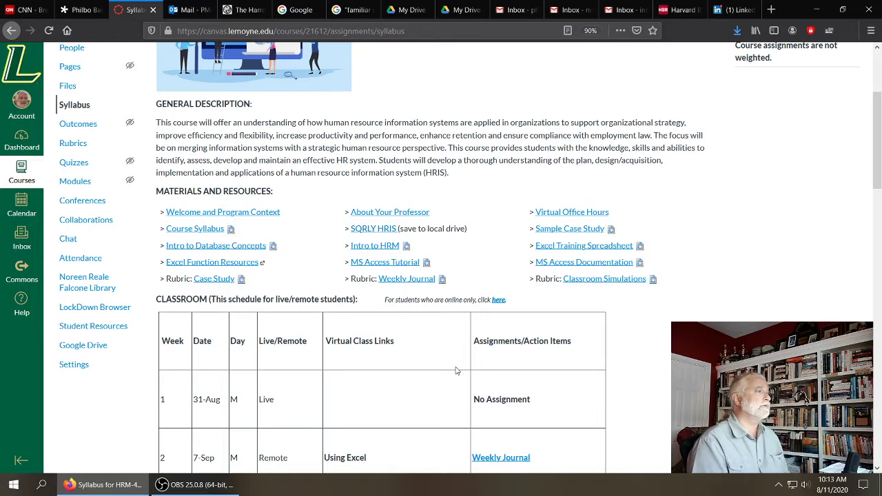
Step: Download the SQRLY HRIS database from the syllabus's Materials and Resources section, choosing to save the file
scroll(455, 371, "up", 5)
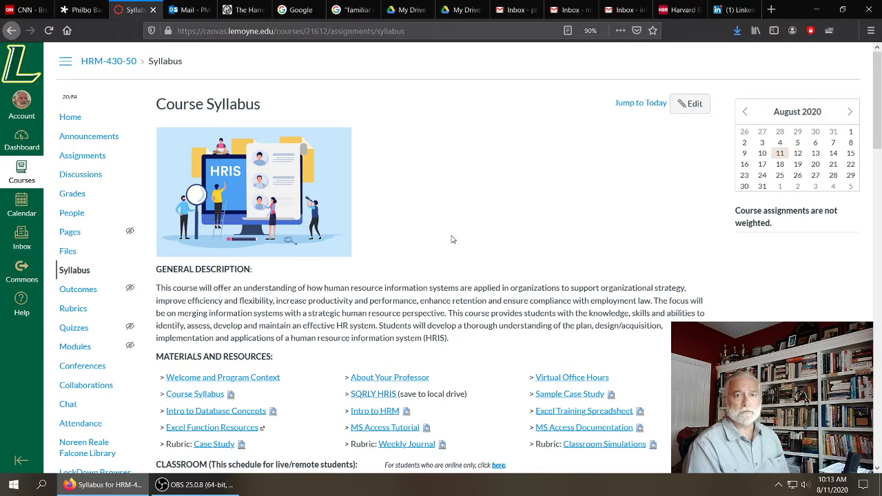
scroll(451, 239, "down", 3)
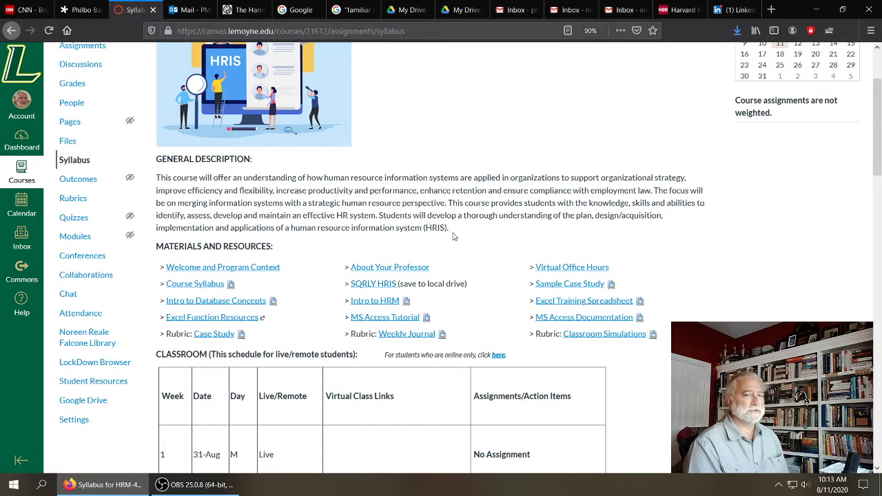
scroll(461, 230, "down", 2)
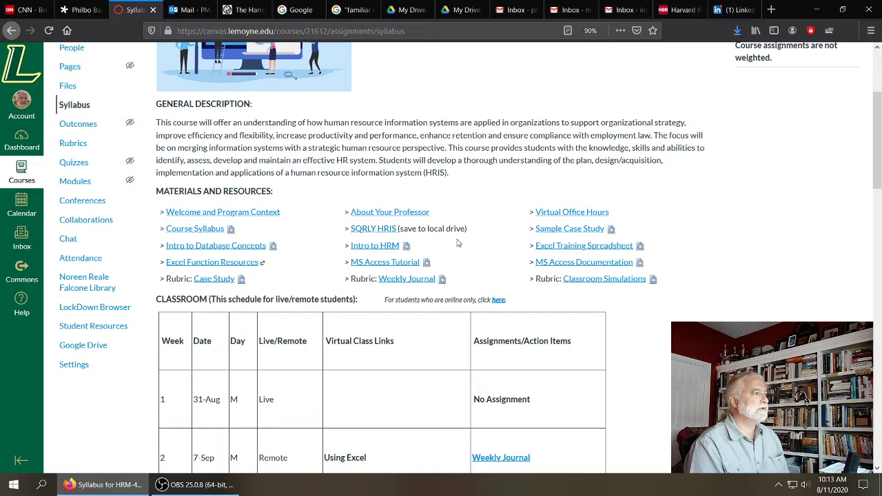
left_click(378, 236)
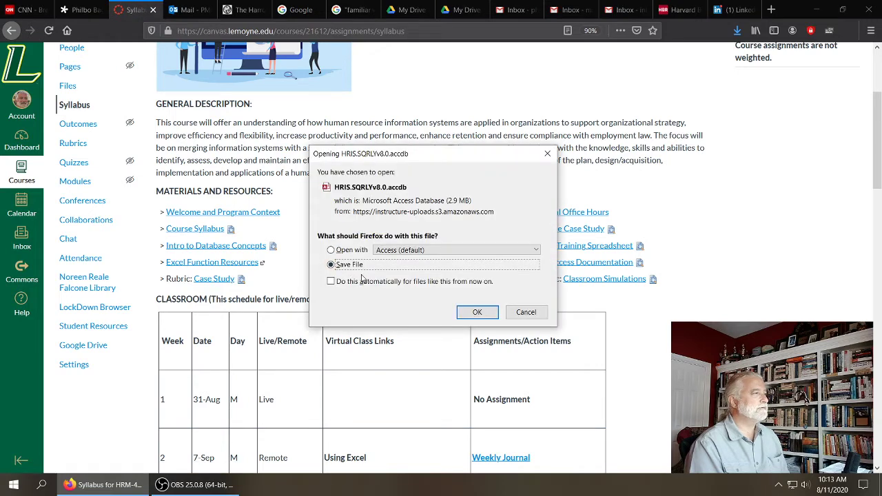
left_click(476, 314)
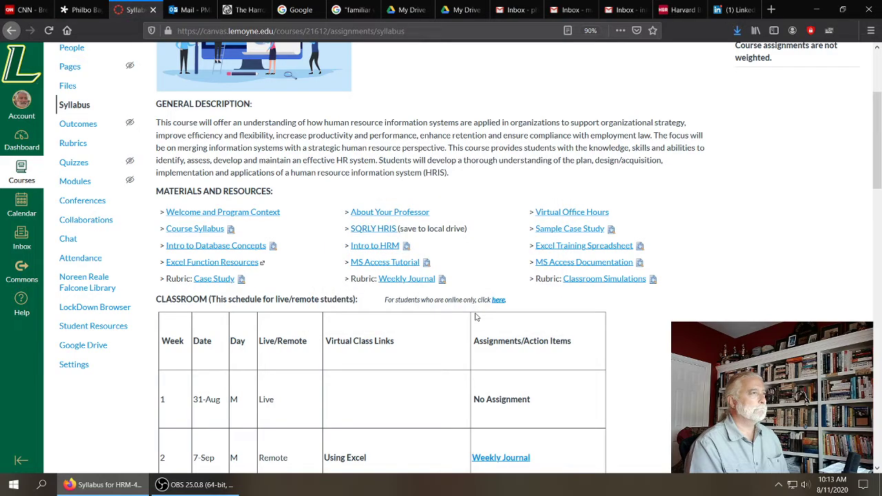
Step: Switch to File Explorer and move HRIS.SQRLYv8.0 from the Downloads folder to an empty spot on the desktop
left_click(818, 11)
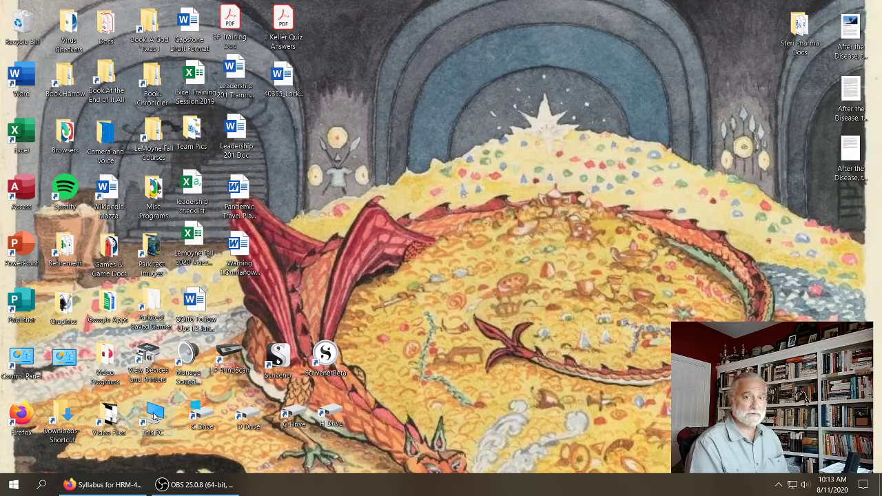
double_click(202, 416)
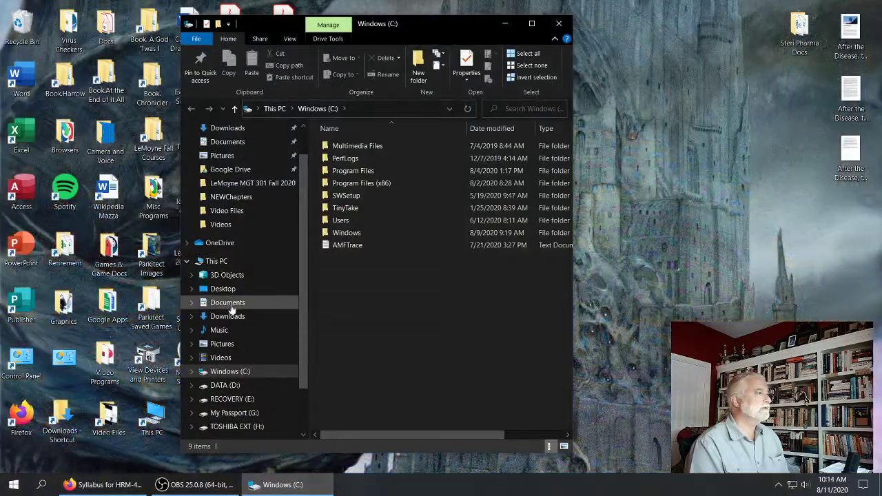
left_click(228, 318)
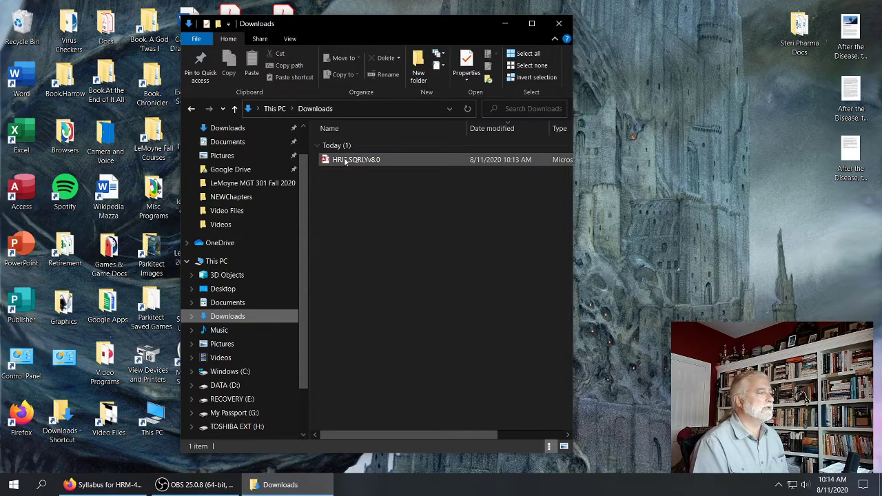
left_click_drag(351, 160, 713, 307)
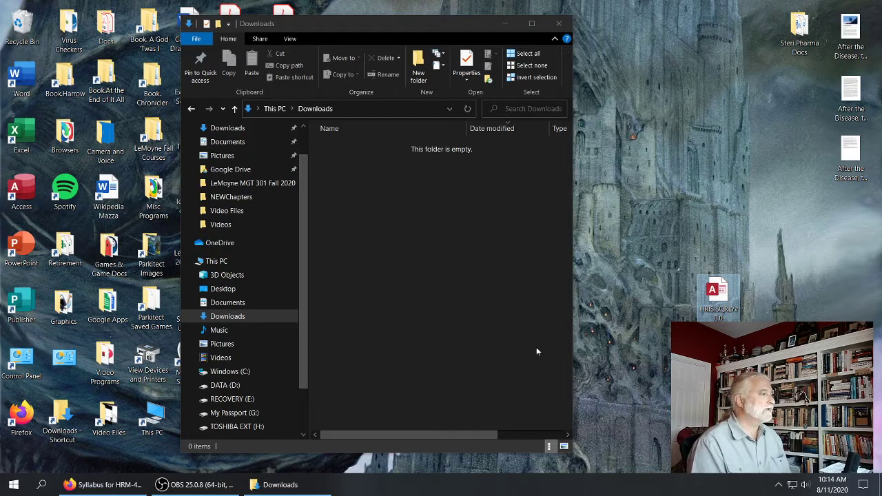
Step: Create a folder named Sqrly on the DATA (D:) drive, merging it with the existing folder of that name
left_click(228, 385)
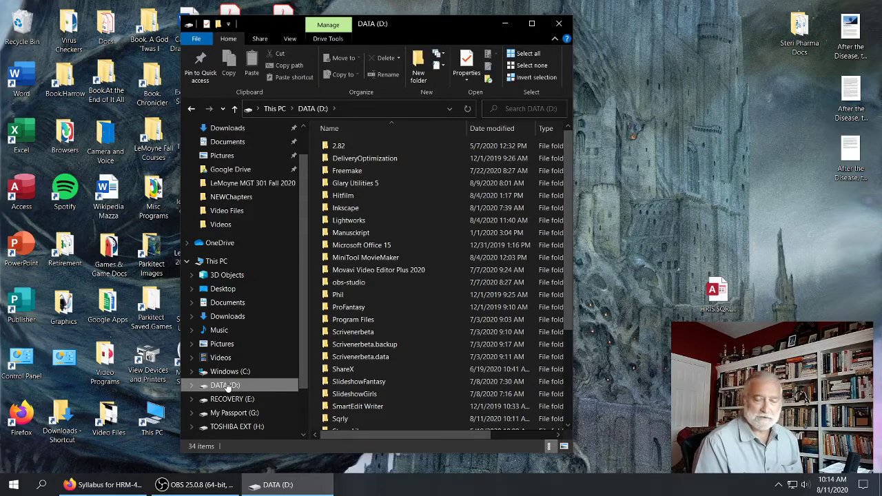
left_click(422, 61)
type("Sqrly")
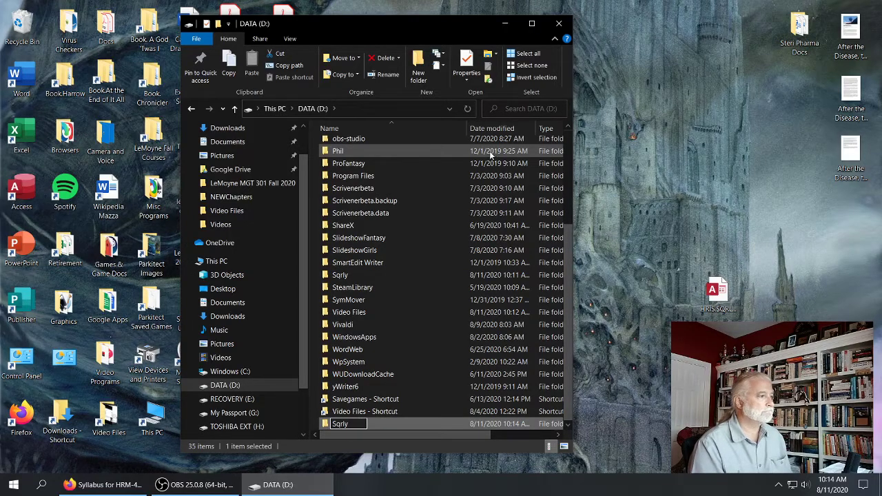
key("Return")
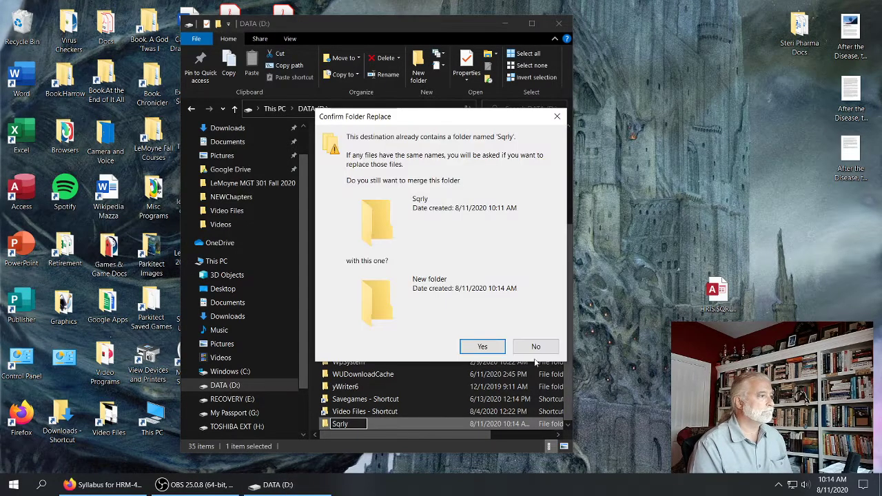
left_click(477, 347)
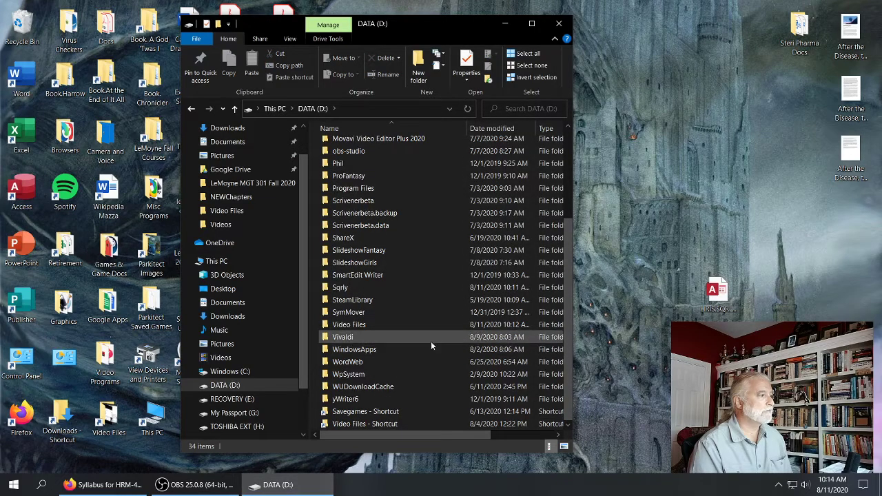
Step: Copy the HRIS.SQRLYv8.0 database from the desktop into the Sqrly folder, then delete the desktop copy
left_click(341, 287)
left_click_drag(715, 298, 355, 292)
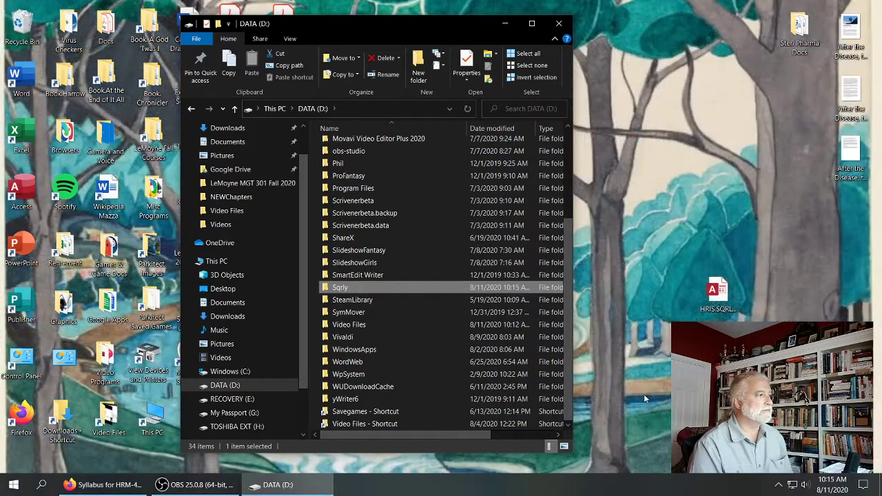
double_click(344, 289)
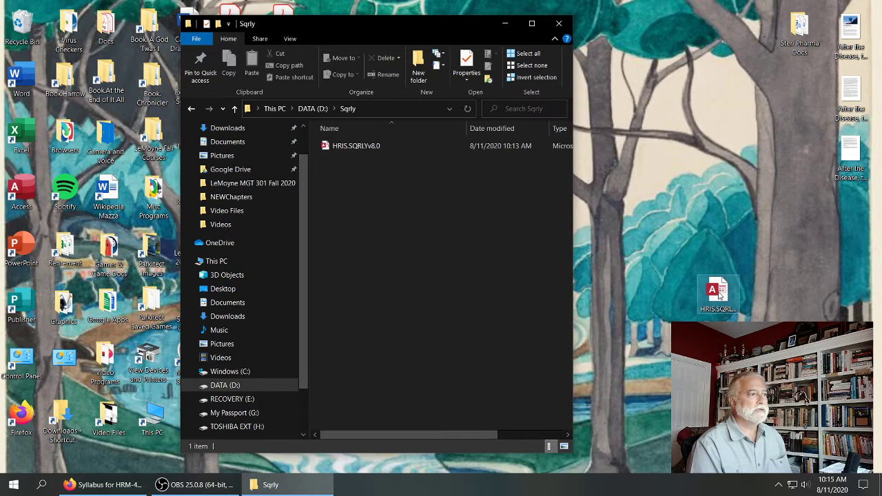
left_click_drag(720, 295, 27, 45)
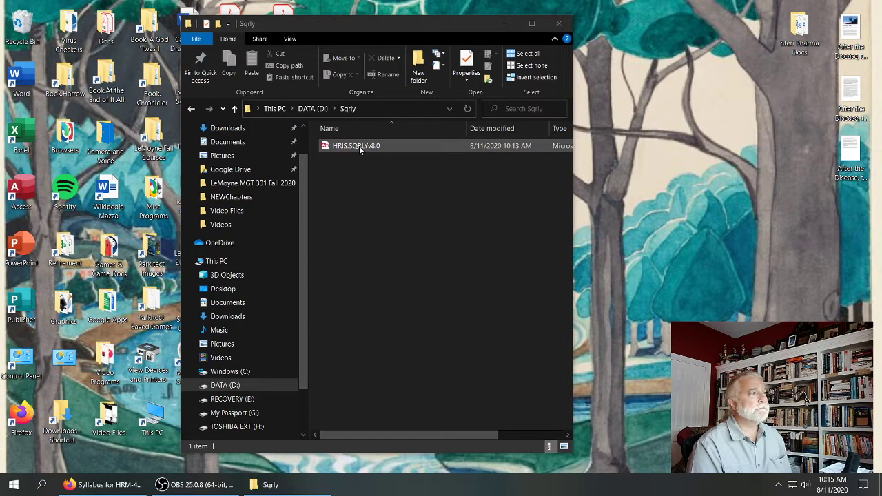
Step: Create a shortcut to HRIS.SQRLYv8.0 in the Sqrly folder, copy it to the desktop and close the folder window
left_click(359, 146)
right_click(359, 146)
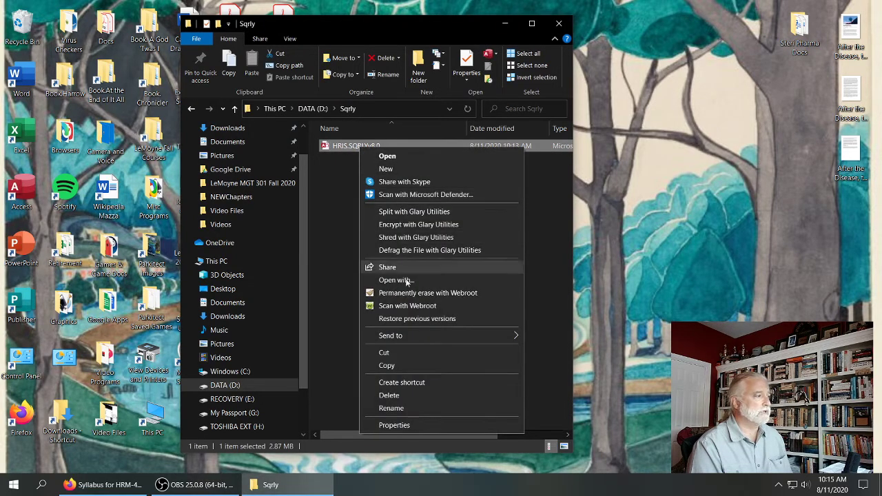
left_click(420, 382)
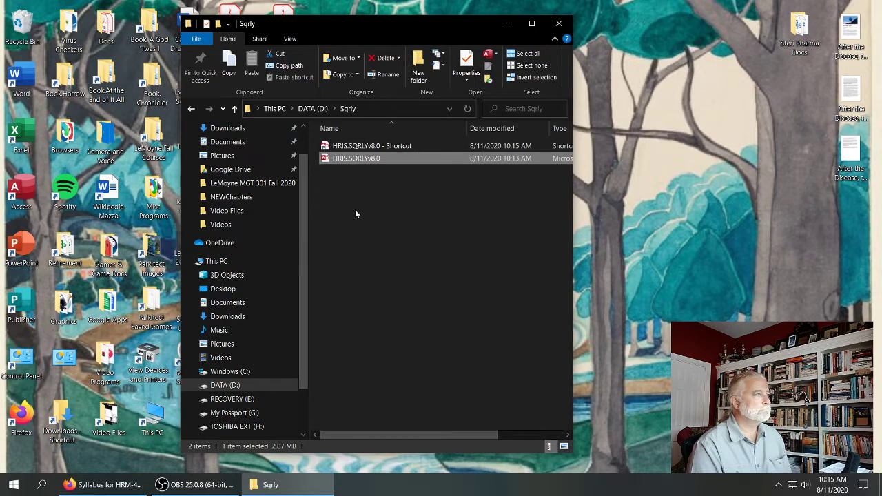
left_click_drag(348, 146, 640, 295)
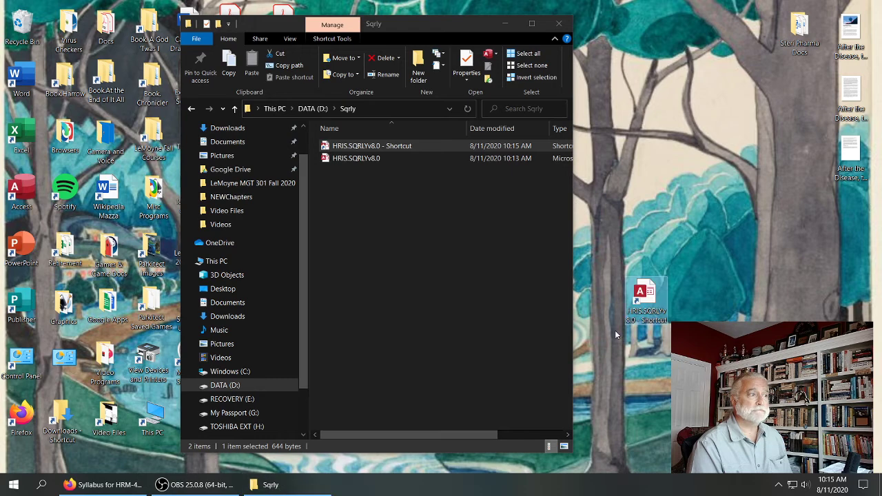
left_click(557, 25)
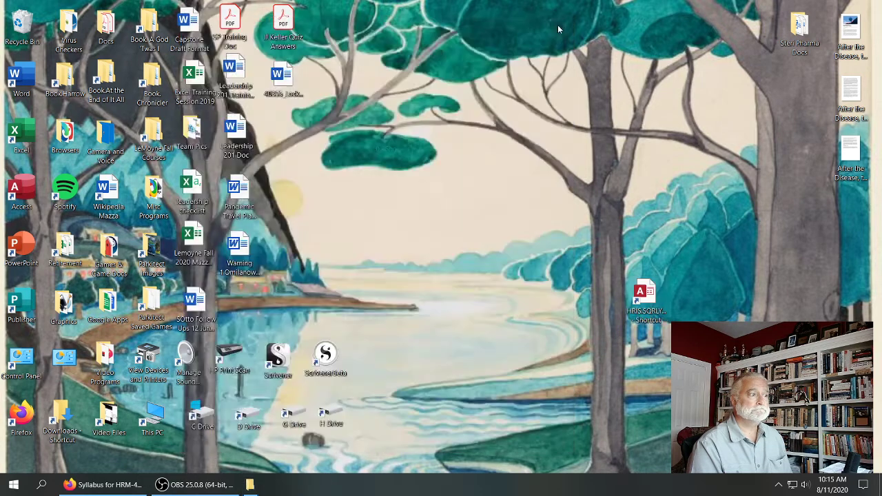
Step: Place the database shortcut among the other desktop icons, below the Word documents, and rename it HRIS.SQRLY
left_click_drag(645, 296, 243, 309)
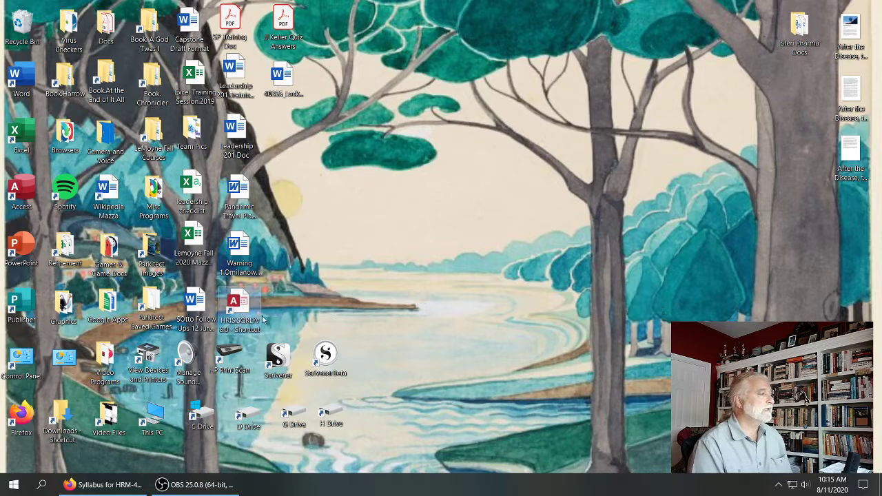
double_click(239, 305)
right_click(243, 309)
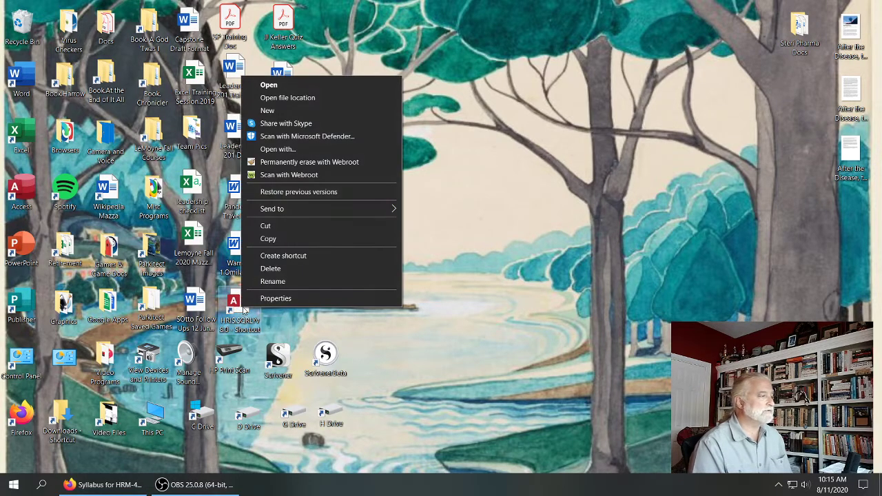
left_click(247, 281)
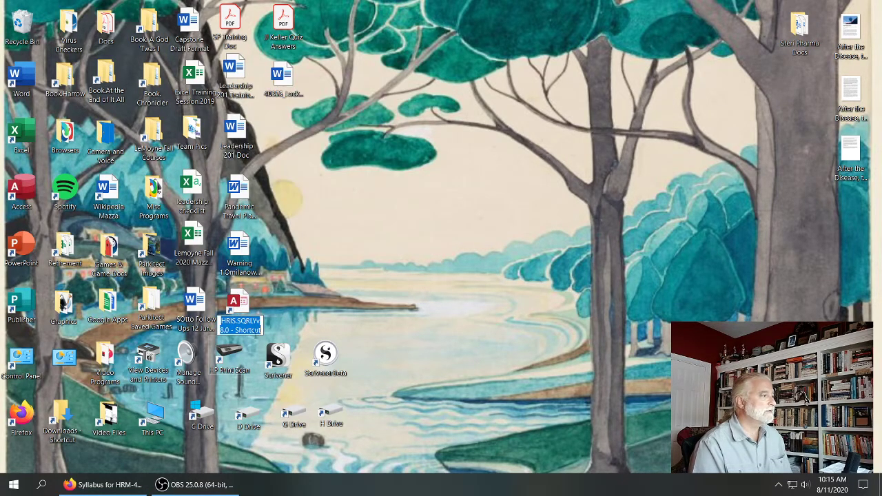
left_click_drag(263, 329, 231, 330)
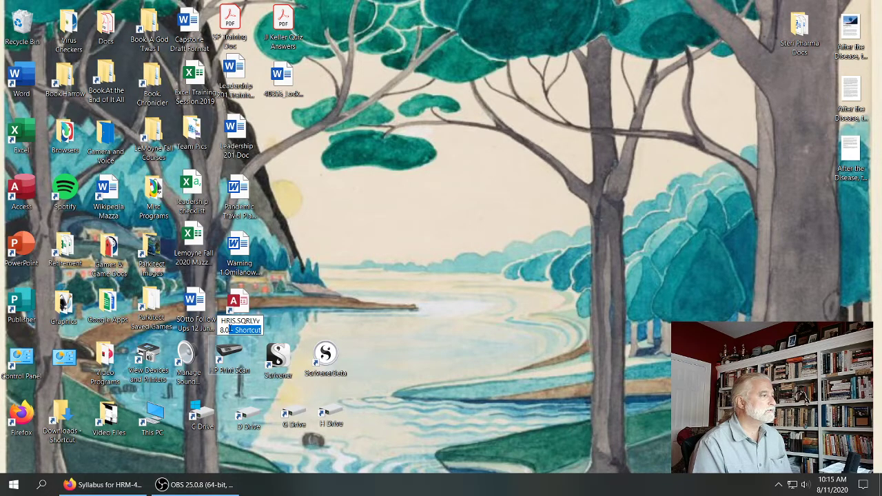
key("BackSpace")
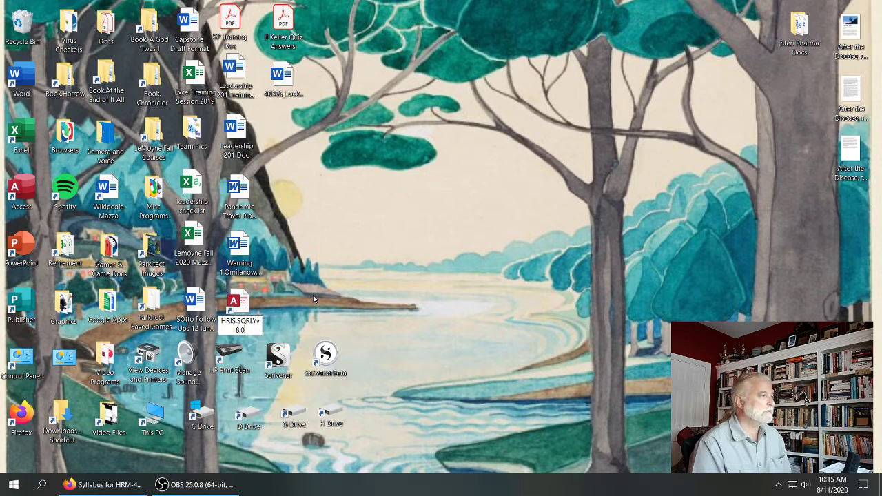
key("BackSpace")
key("BackSpace")
key("BackSpace")
key("BackSpace")
key("BackSpace")
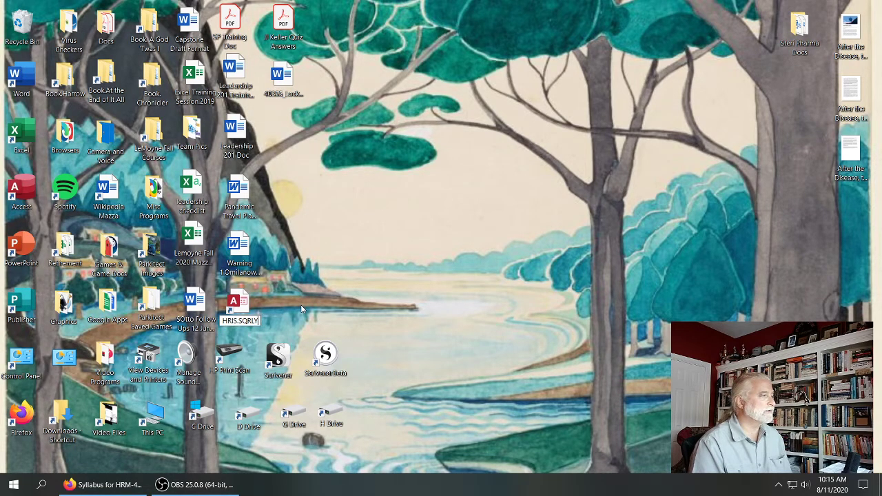
key("Return")
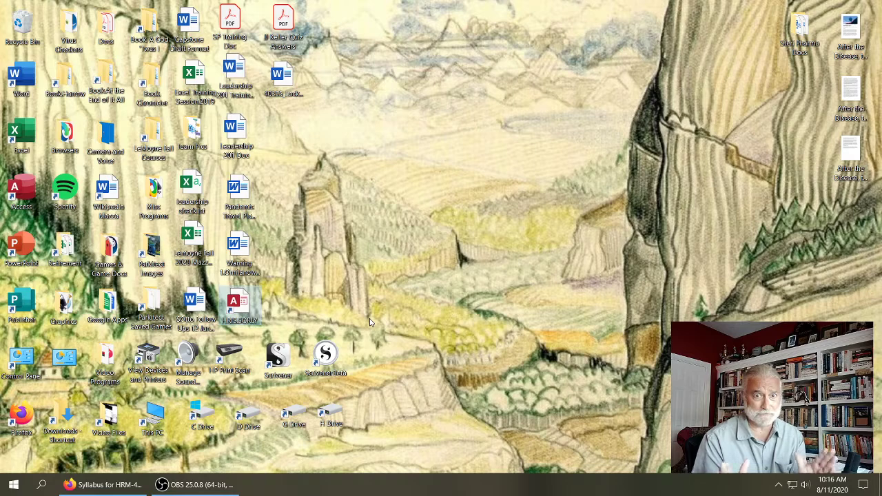
Step: Open the HRIS.SQRLY database in Access from its desktop shortcut, enter the database password and enable its content
double_click(251, 304)
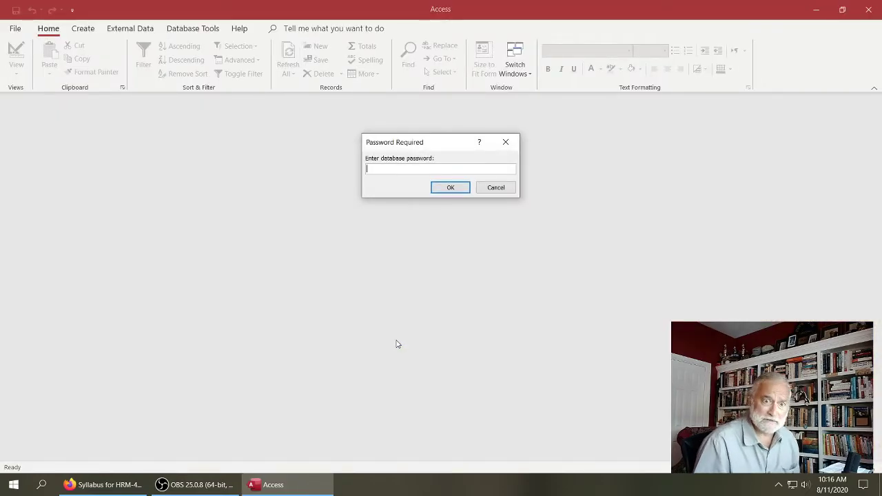
type("****")
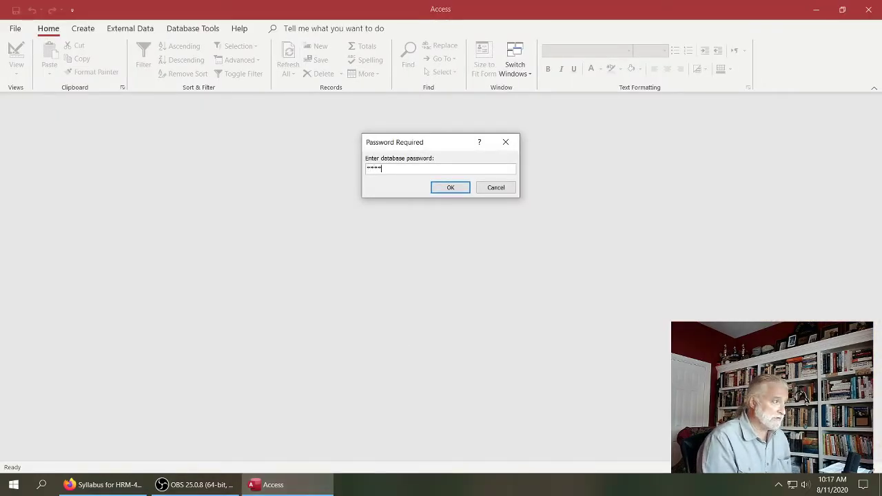
type("*")
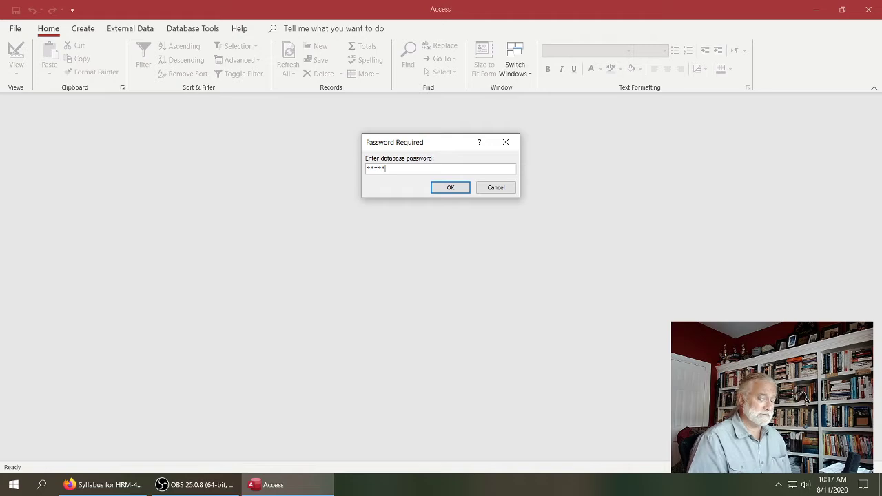
key("Return")
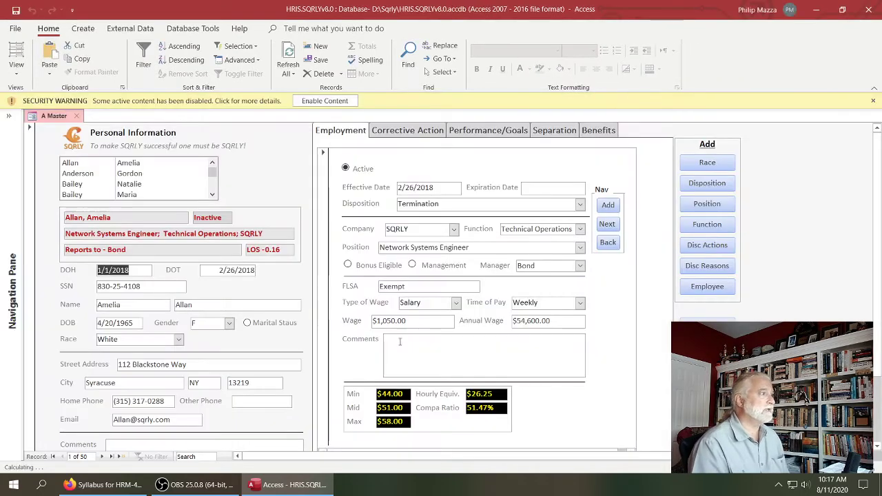
left_click(303, 102)
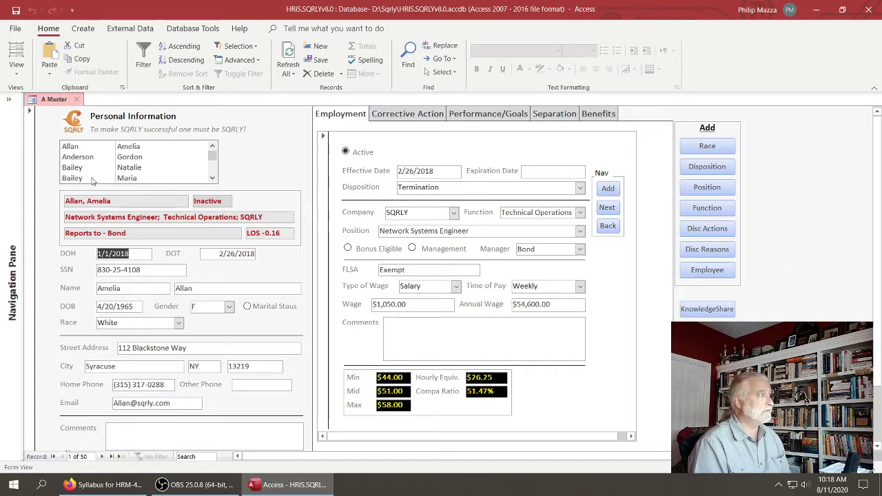
Step: Expand the list of all Access objects and open the AQ Master (Active EEs) query
left_click(8, 100)
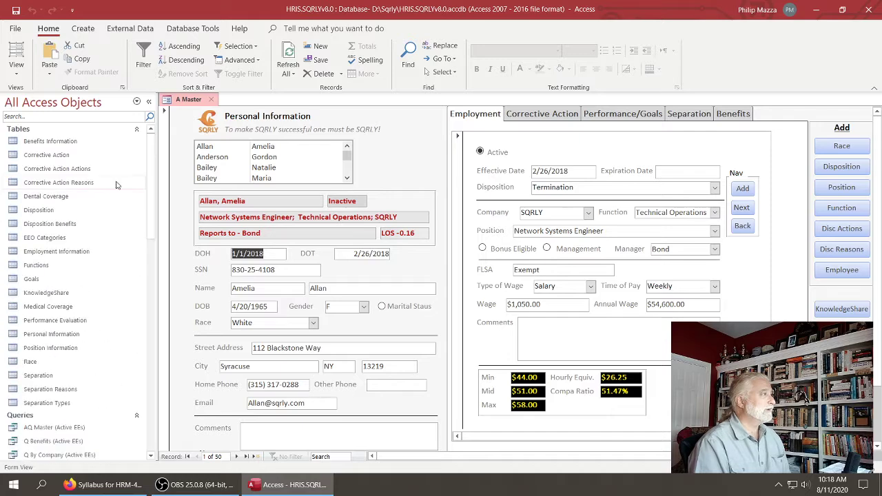
scroll(150, 163, "down", 6)
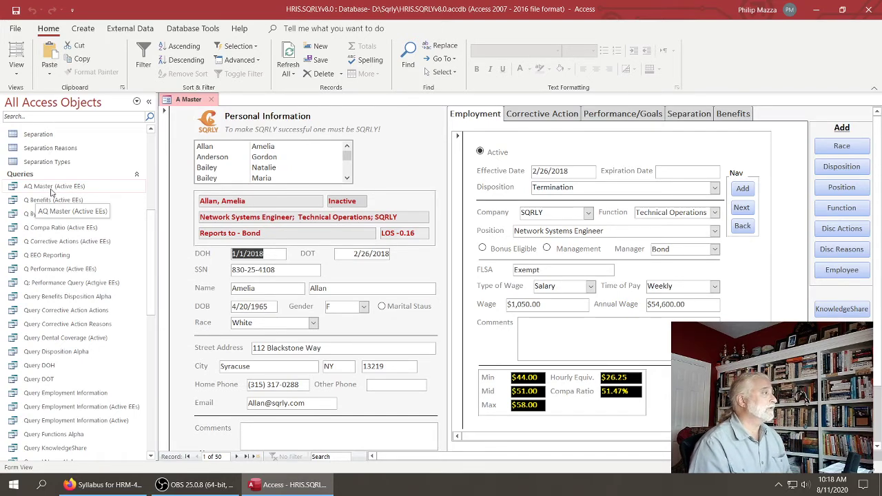
double_click(53, 188)
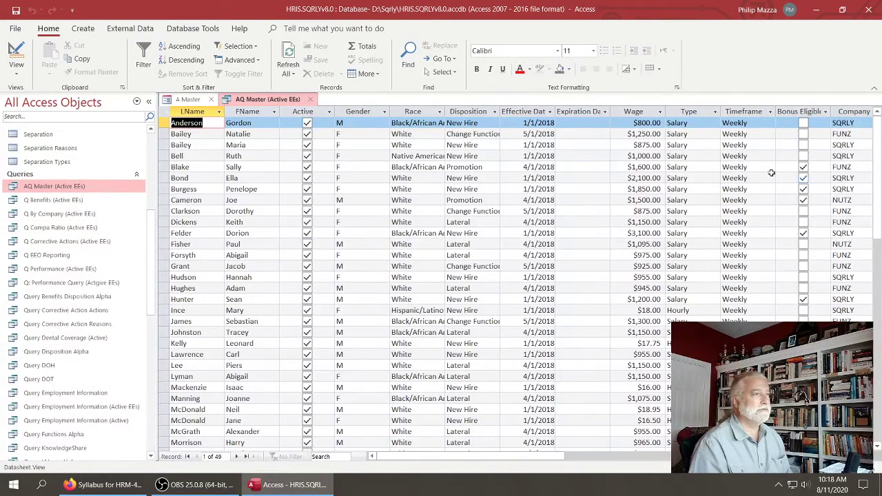
Step: Collapse the navigation pane and compare the A Master form with the AQ Master (Active EEs) query
left_click(148, 103)
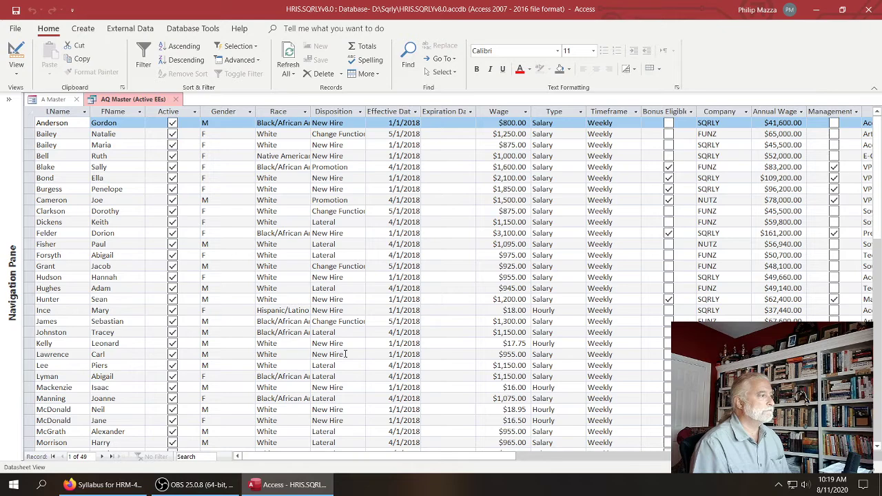
left_click(46, 100)
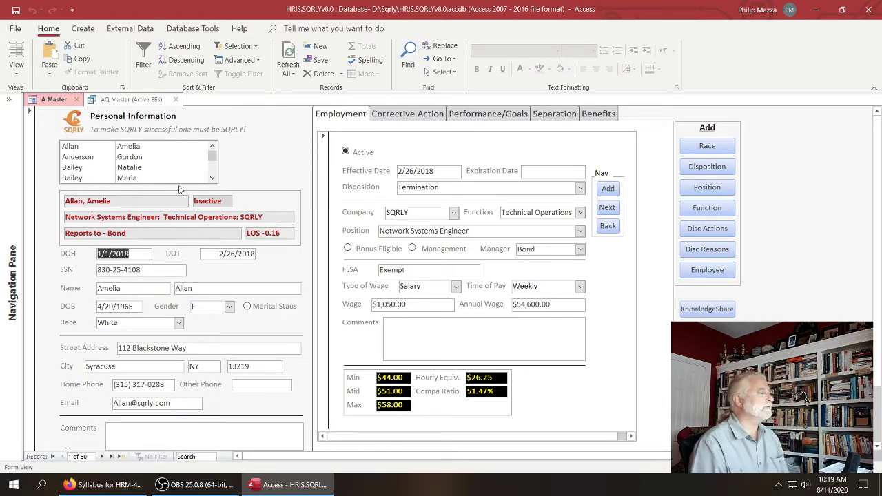
left_click(124, 100)
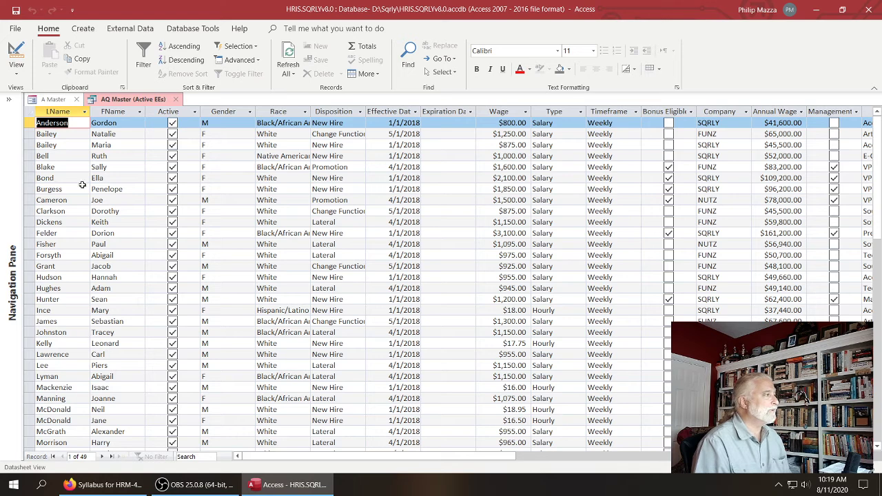
Step: Try to delete a character from the last name in the query's fourth record to test whether it is editable
left_click(100, 167)
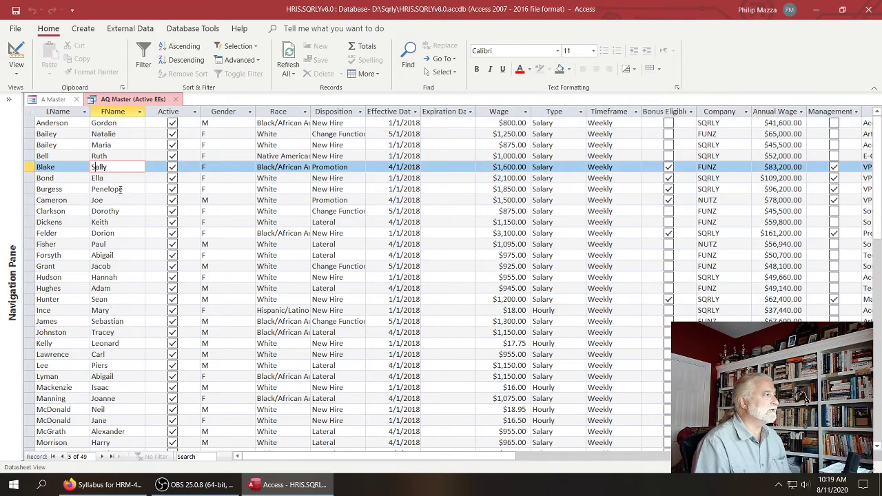
left_click(114, 191)
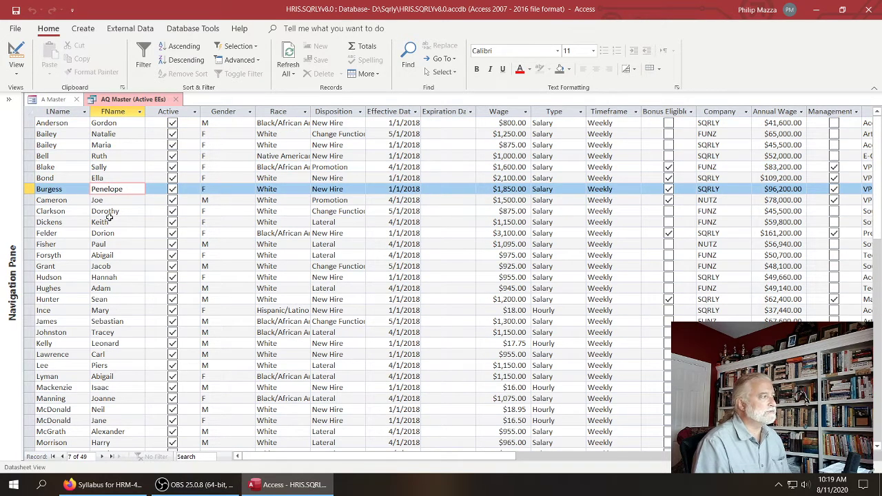
left_click(109, 212)
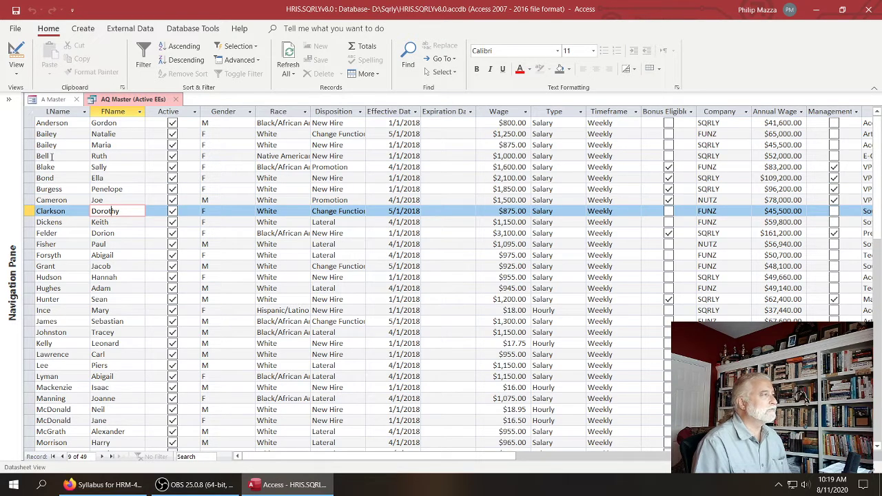
left_click(50, 157)
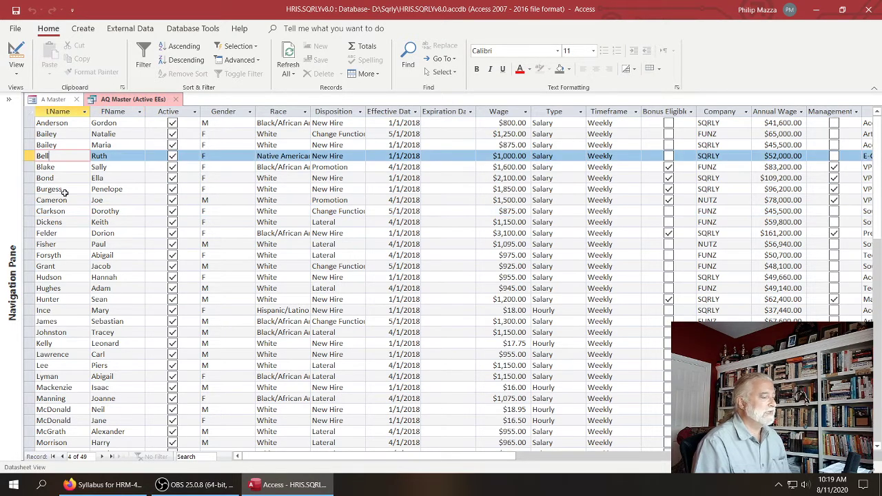
key("BackSpace")
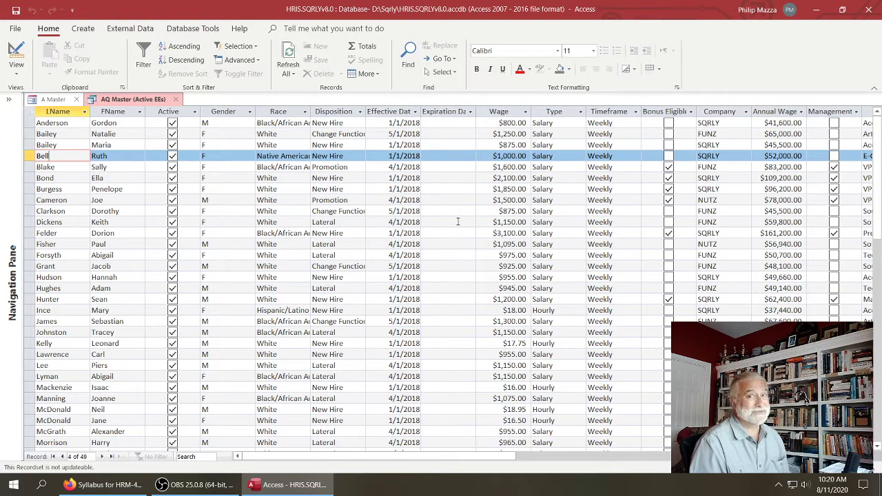
Step: Minimize the database window, switch to Excel from the desktop and create a blank workbook
left_click(817, 11)
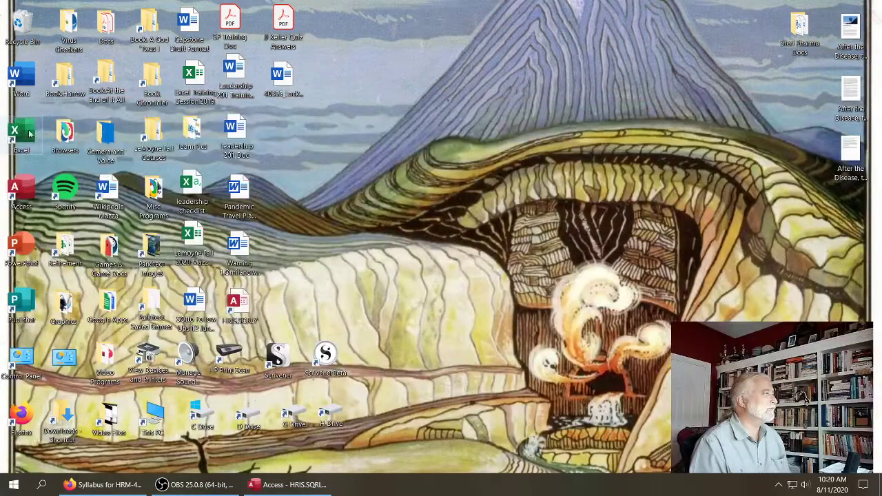
left_click(29, 134)
double_click(30, 134)
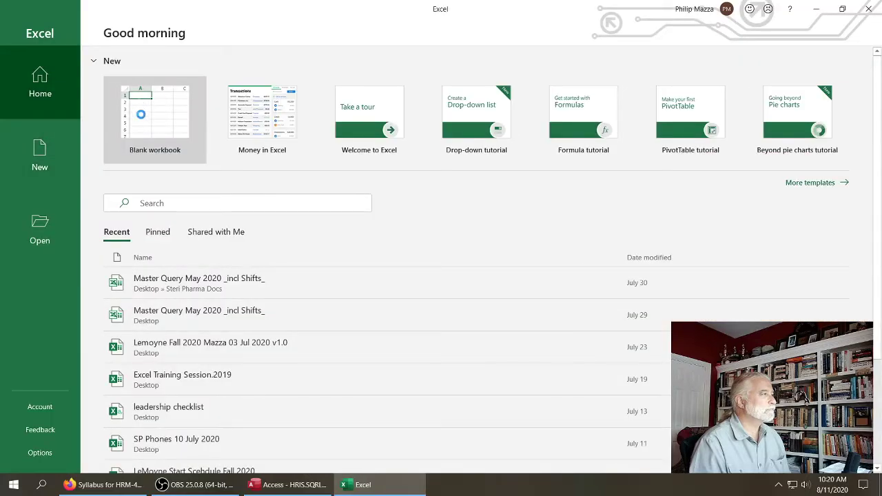
left_click(141, 112)
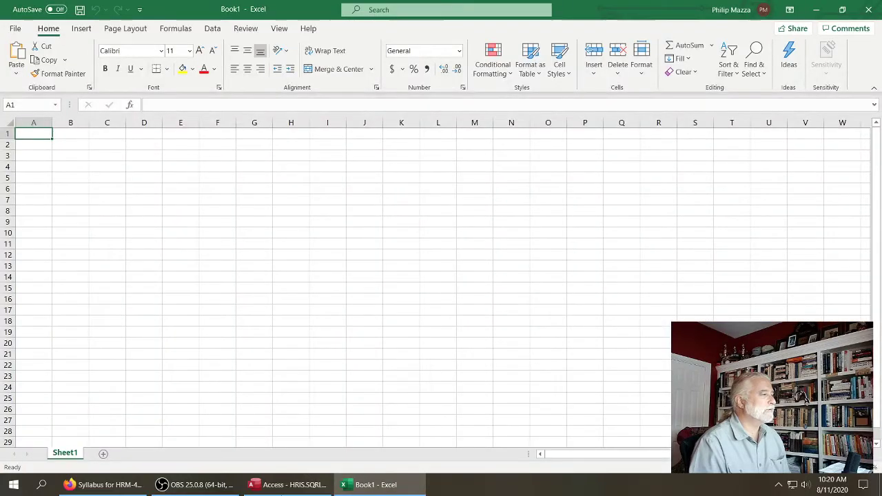
Step: Return to Access and copy all records of the AQ Master (Active EEs) query
left_click(314, 488)
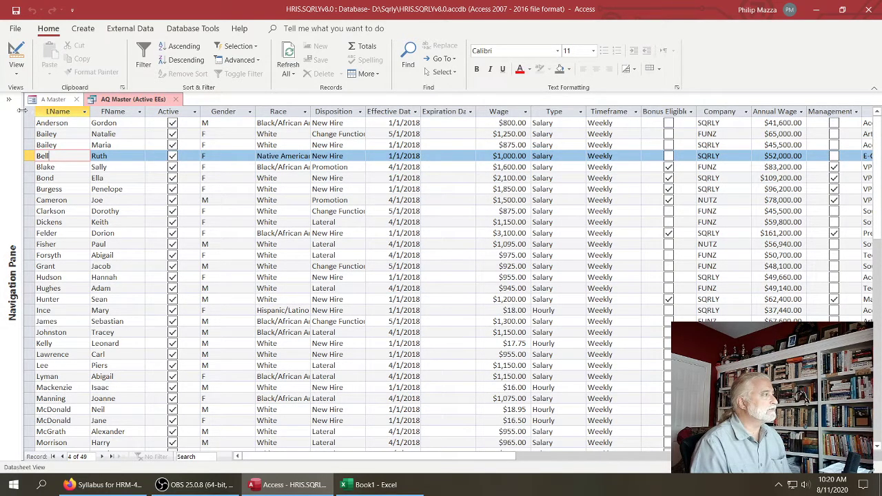
left_click(30, 112)
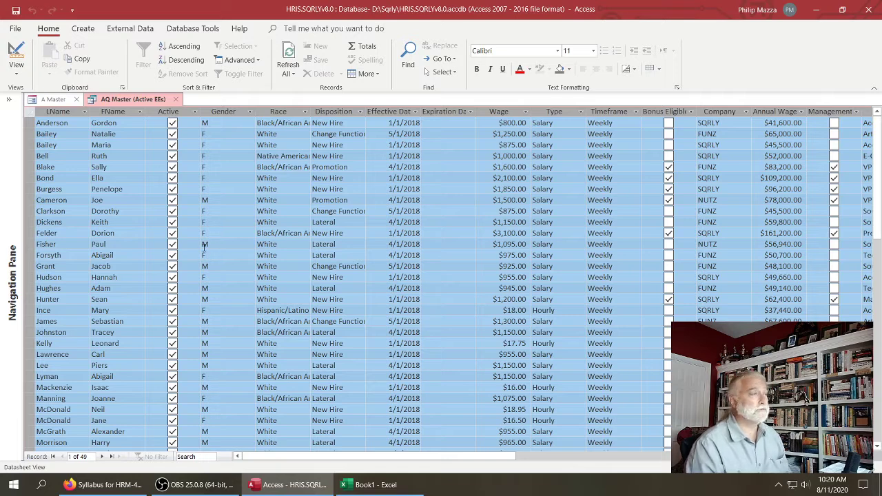
right_click(30, 114)
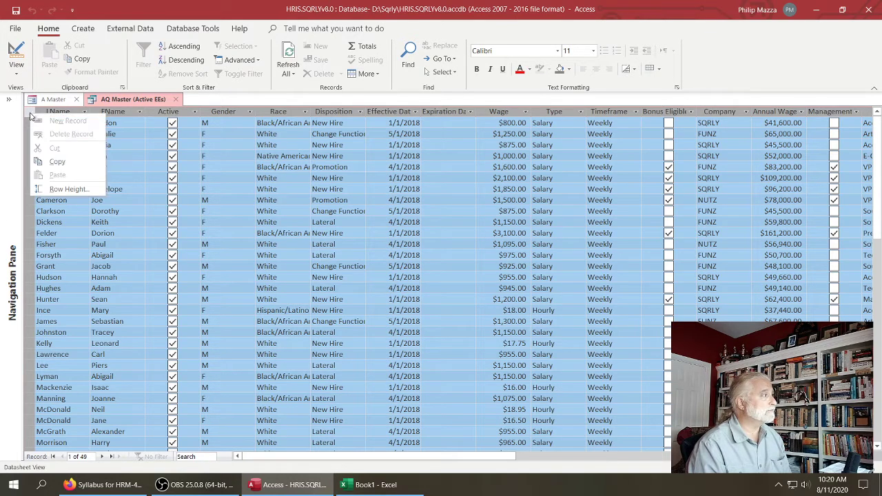
left_click(56, 161)
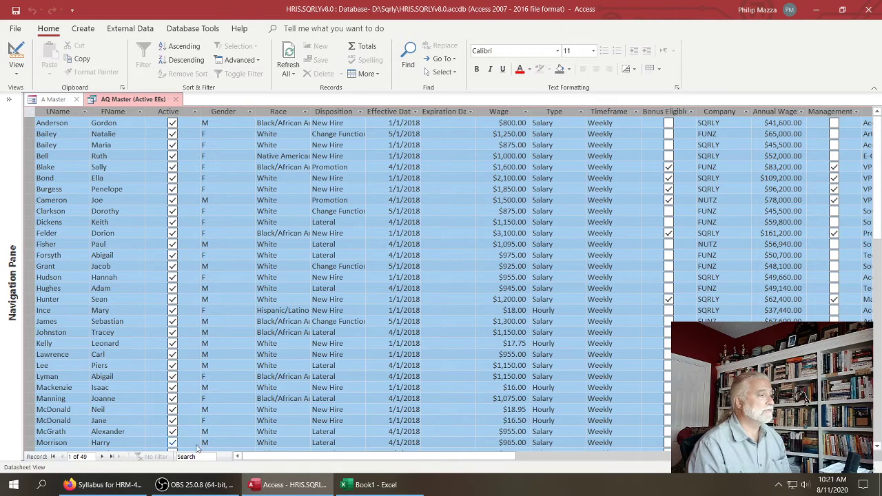
Step: Paste the copied query records into the blank Excel workbook at cell A1, and close the workbook without saving
left_click(383, 487)
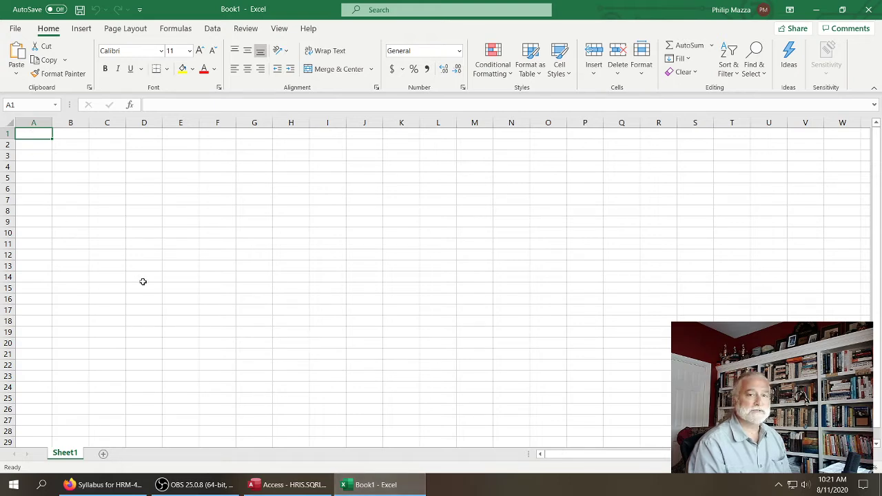
right_click(27, 133)
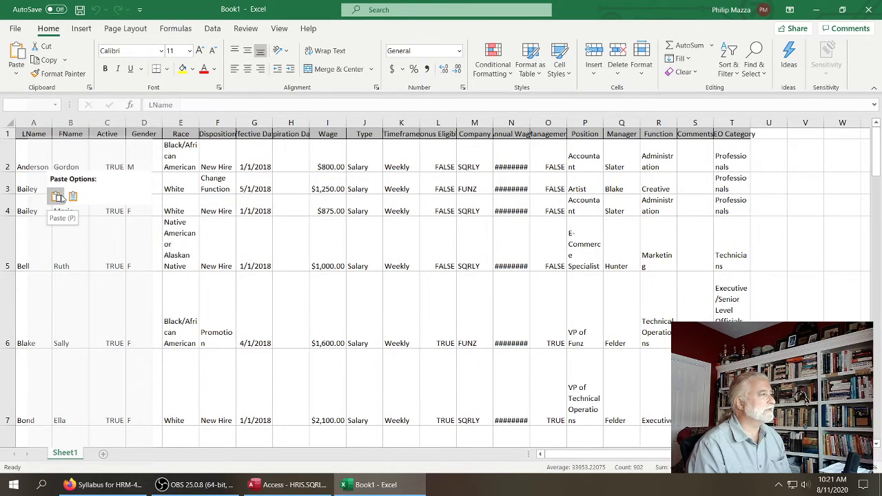
left_click(59, 198)
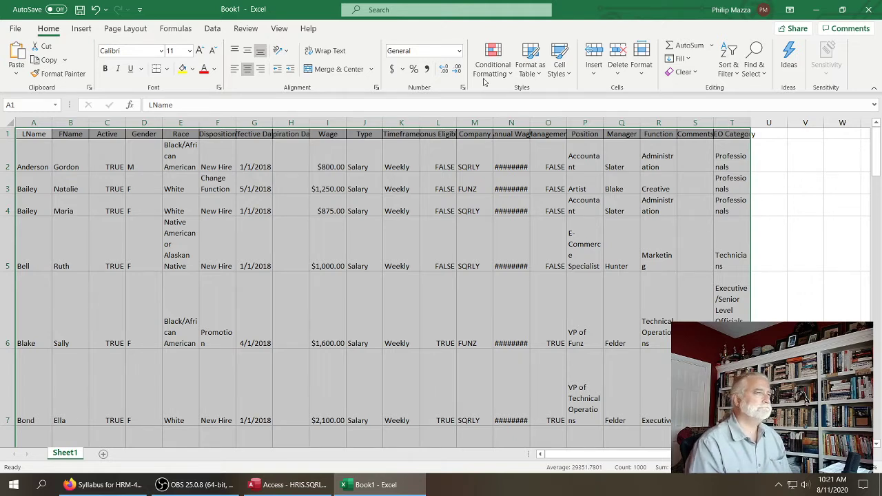
left_click(869, 11)
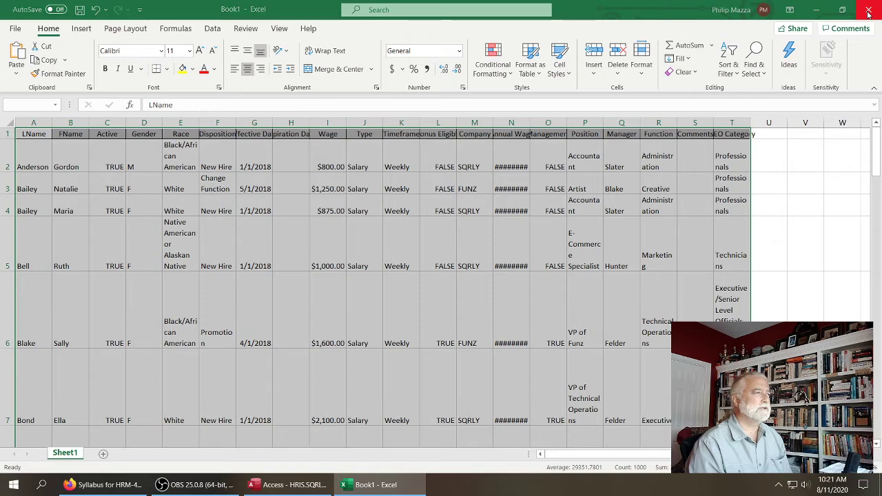
left_click(496, 312)
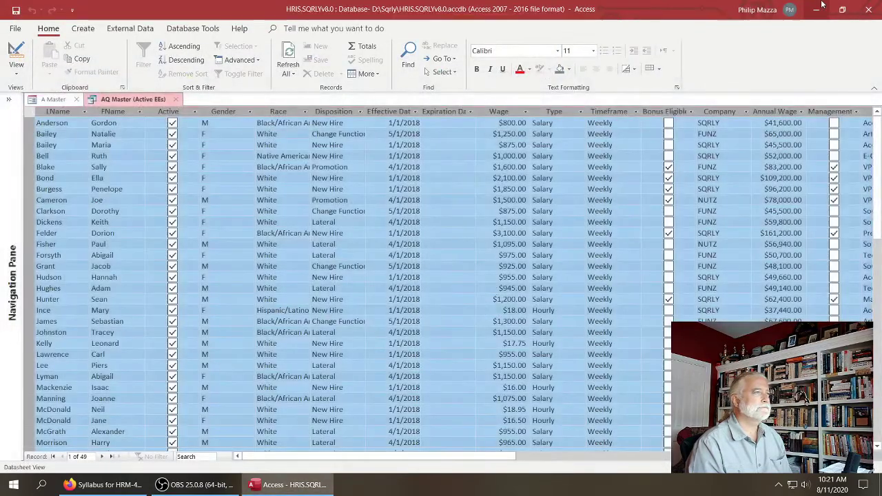
Step: Open the Excel Training Spreadsheet from the course syllabus page in Firefox with Excel and enable editing
left_click(817, 10)
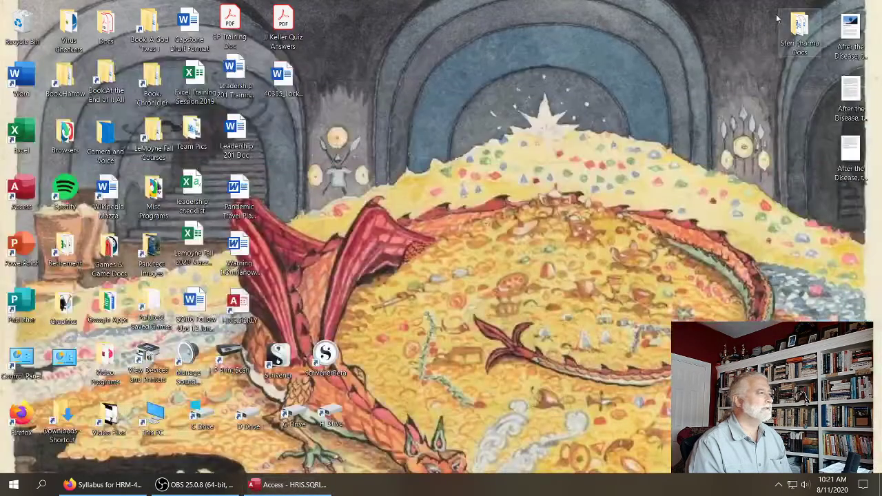
left_click(107, 484)
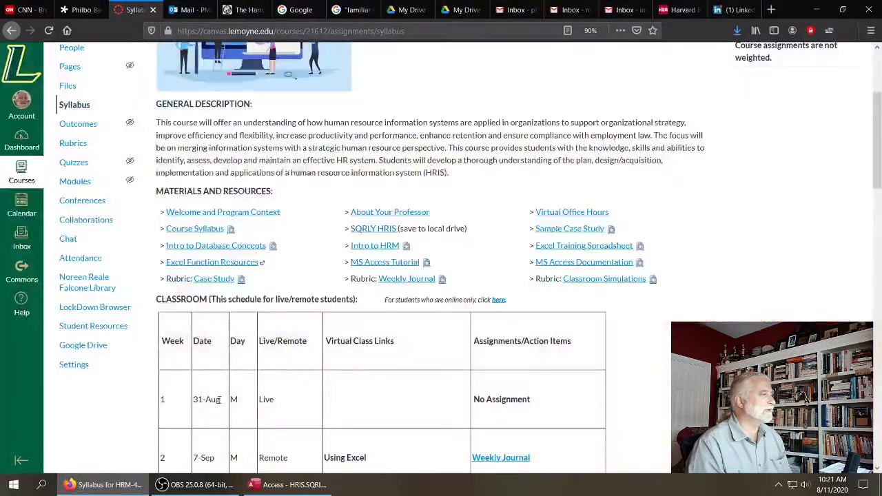
left_click(564, 248)
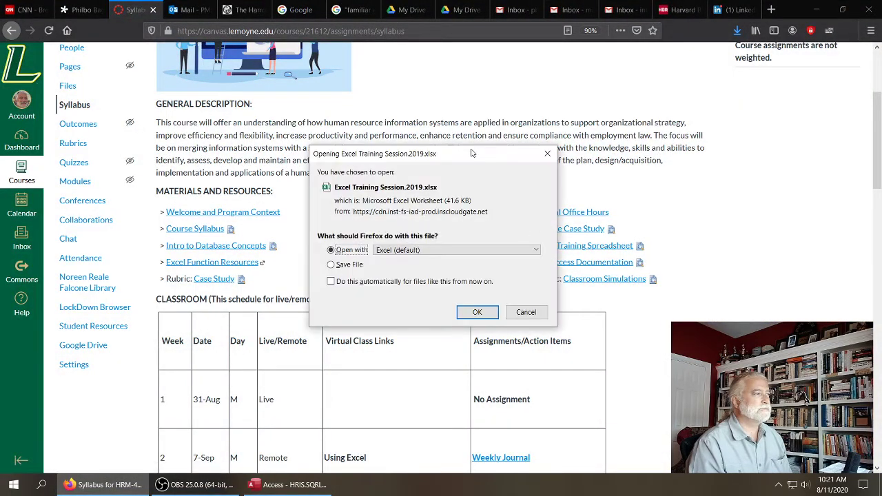
left_click_drag(472, 150, 222, 147)
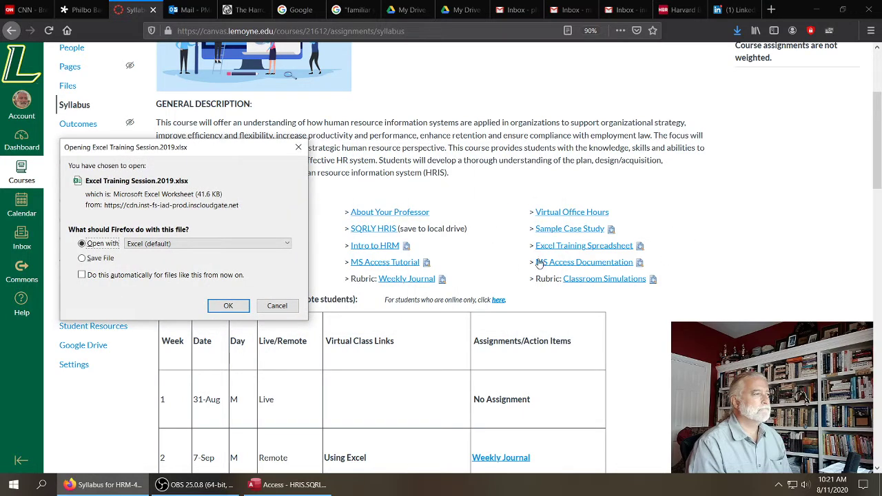
left_click(231, 309)
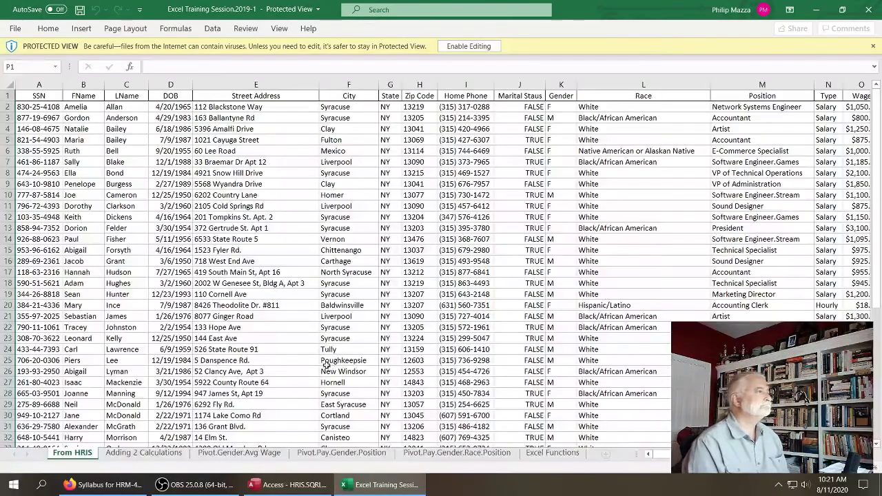
left_click(468, 46)
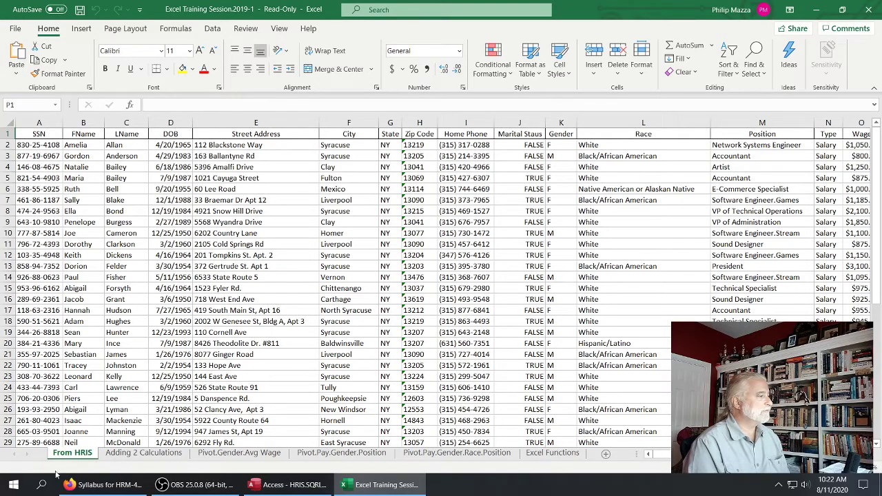
Step: Show the Adding 2 Calculations sheet and look across its columns at the highlighted Age and Ann.Wage calculations
left_click(148, 455)
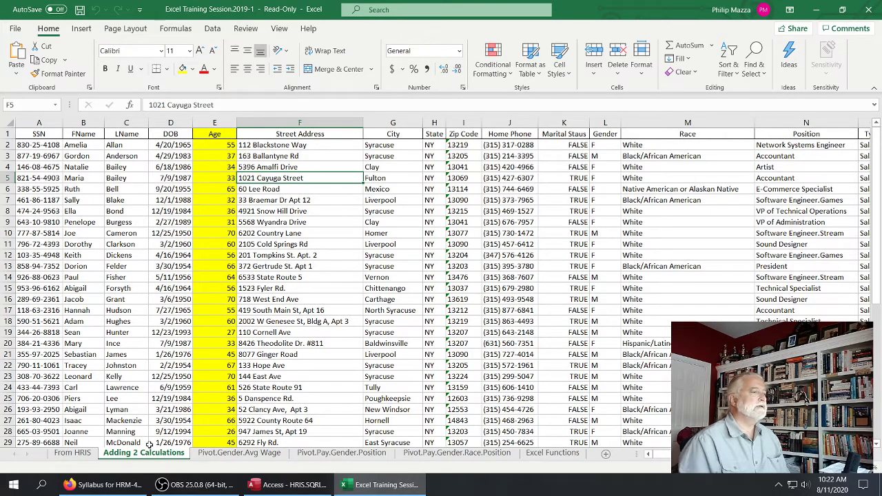
mouse_move(685, 454)
left_mouse_down()
mouse_move(716, 454)
mouse_move(682, 454)
left_mouse_up()
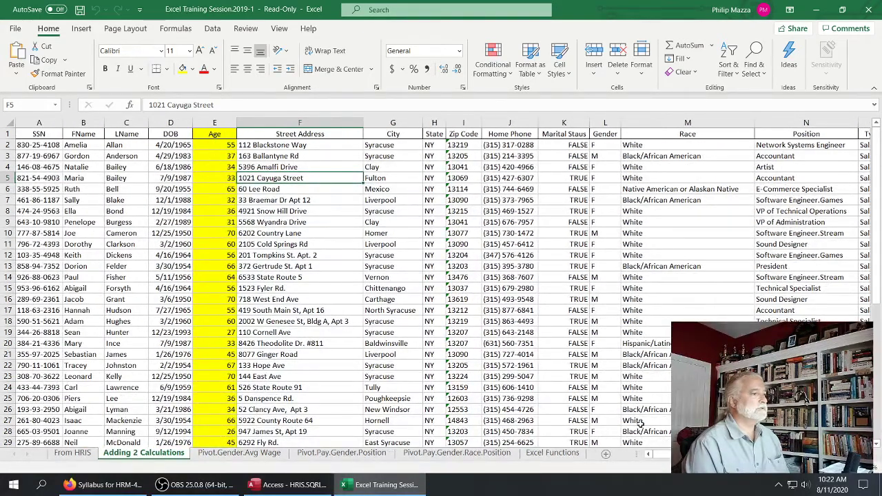
left_click_drag(657, 455, 687, 455)
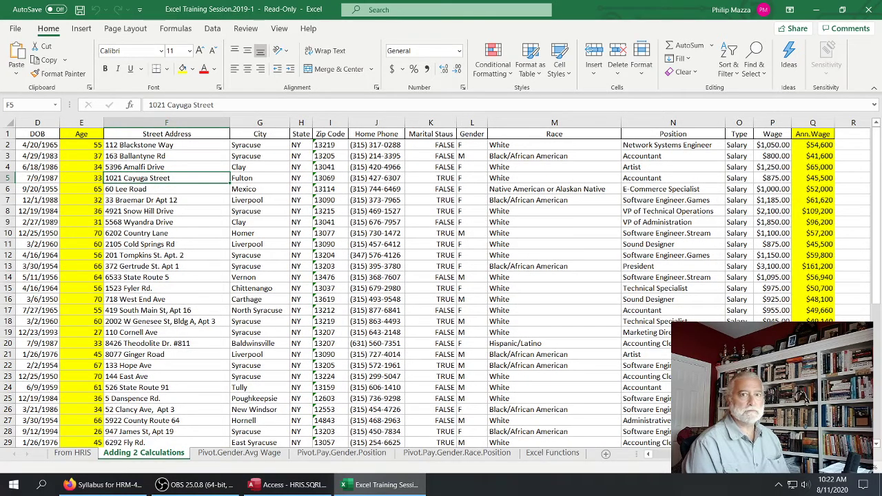
left_click_drag(688, 455, 657, 454)
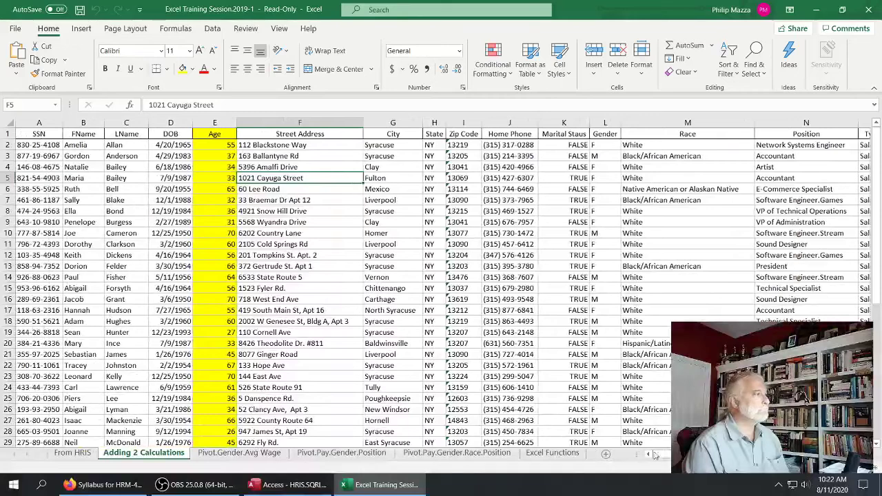
Step: Examine the DOB reference, NOW() and the 360 divisor in the Age formula of E2, and fill the formula down to E6
left_click(212, 144)
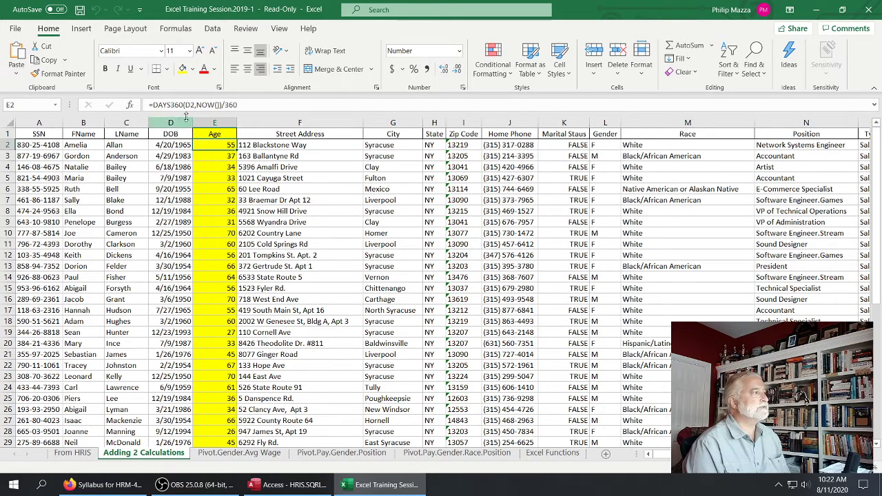
left_click(174, 145)
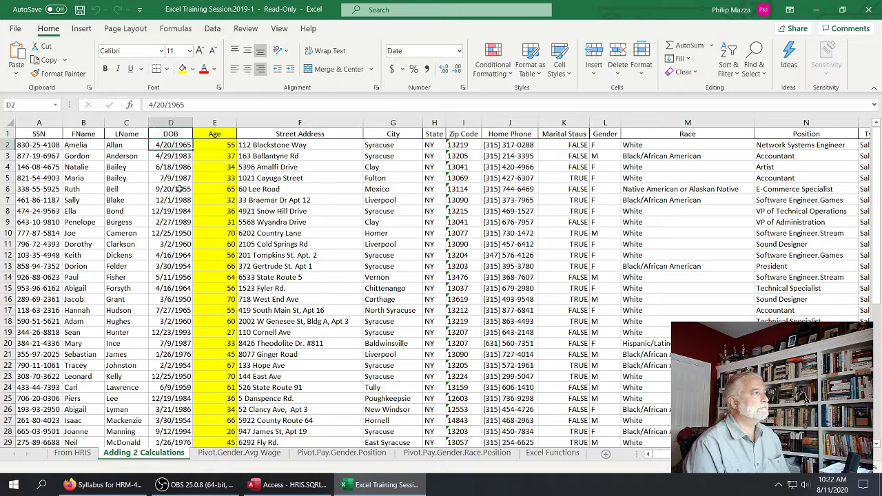
left_click(212, 145)
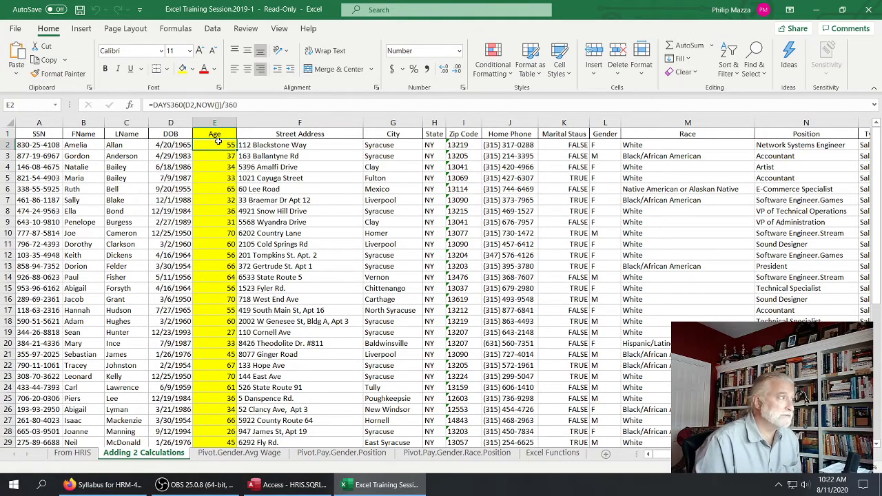
left_click_drag(196, 104, 220, 104)
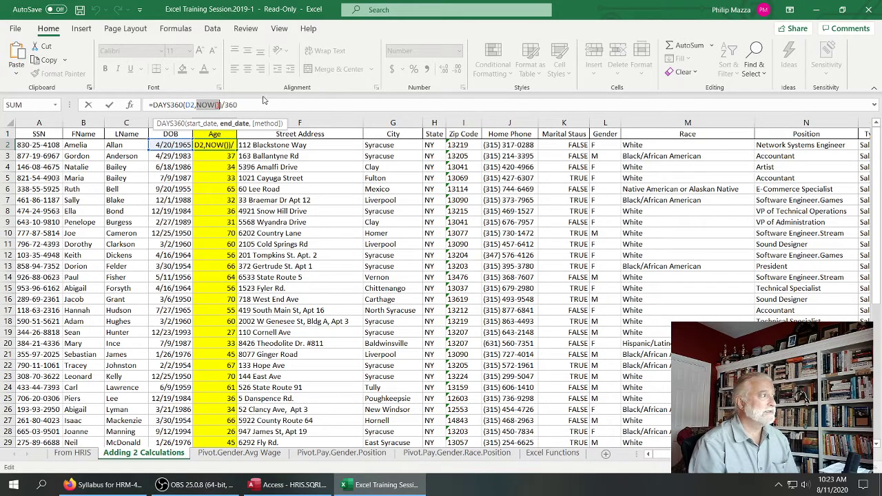
left_click_drag(240, 105, 223, 105)
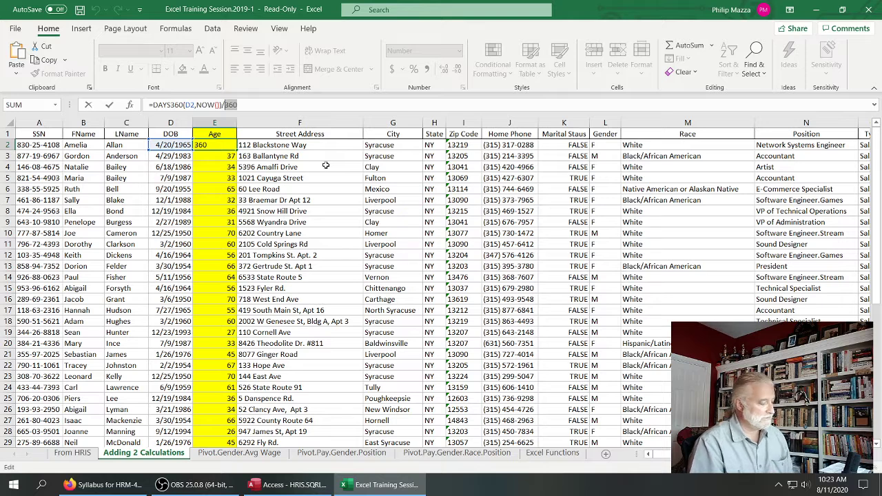
key("Escape")
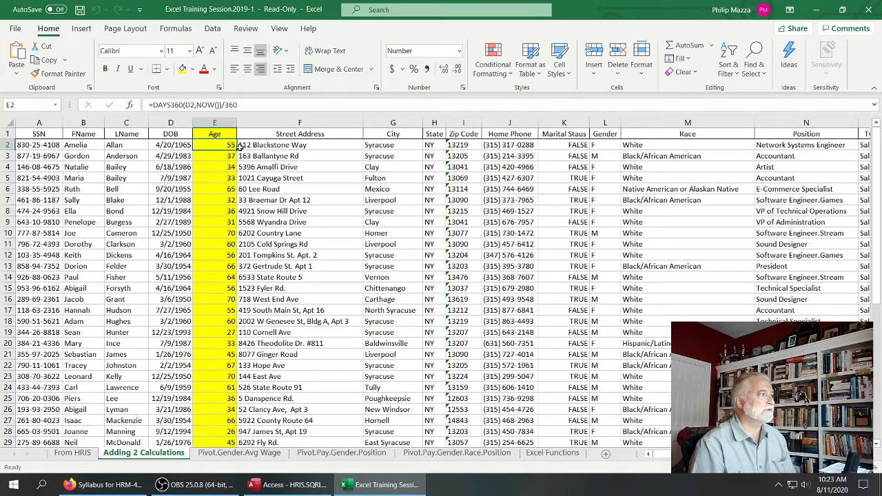
left_click_drag(237, 150, 239, 192)
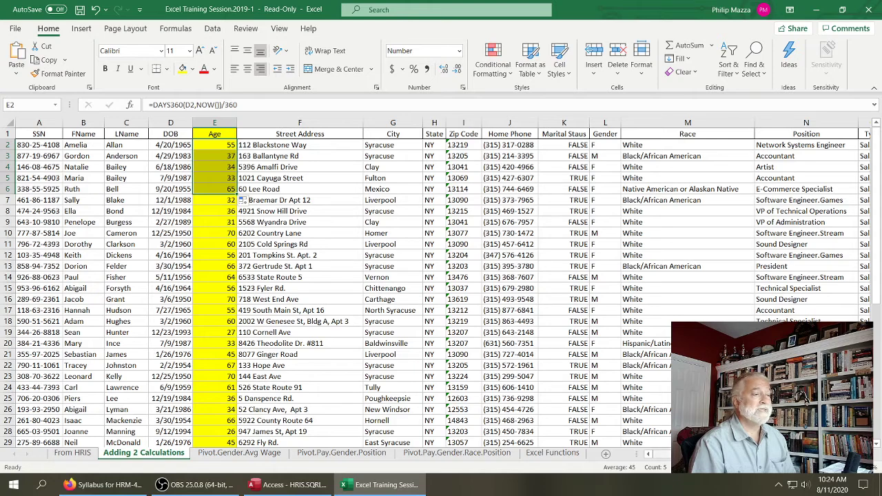
Step: Look at the Ann.Wage formula in Q2 and compare the Type and Wage cells of the employees in rows 2 and 20
left_click_drag(723, 454, 762, 454)
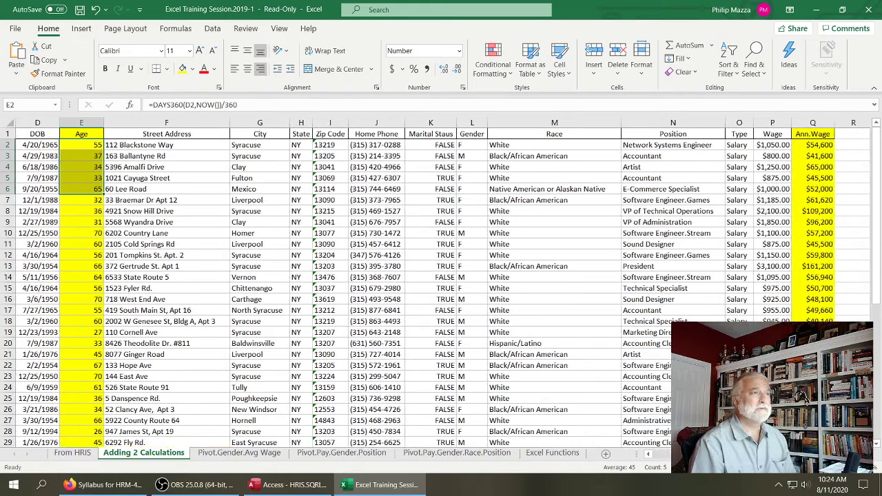
left_click(820, 145)
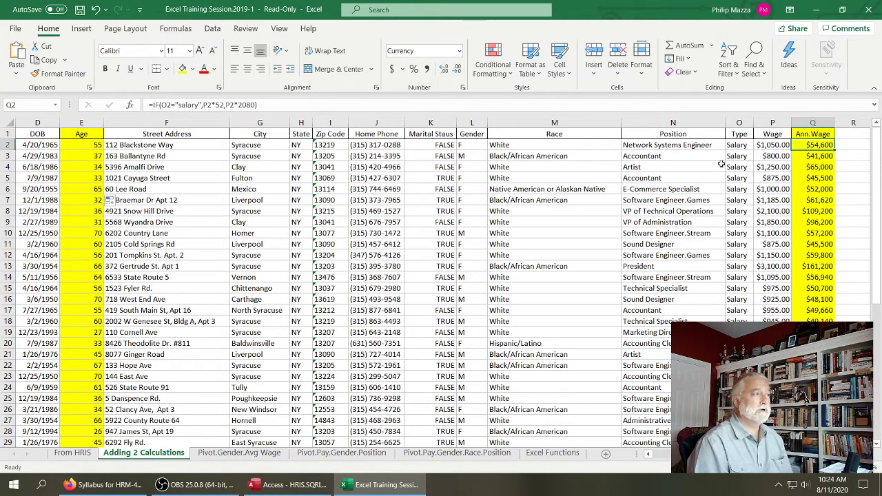
left_click(736, 146)
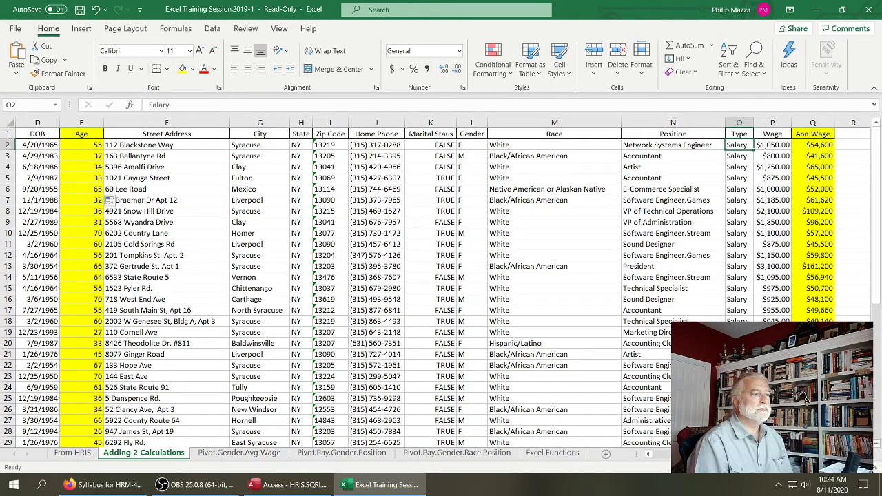
left_click(736, 343)
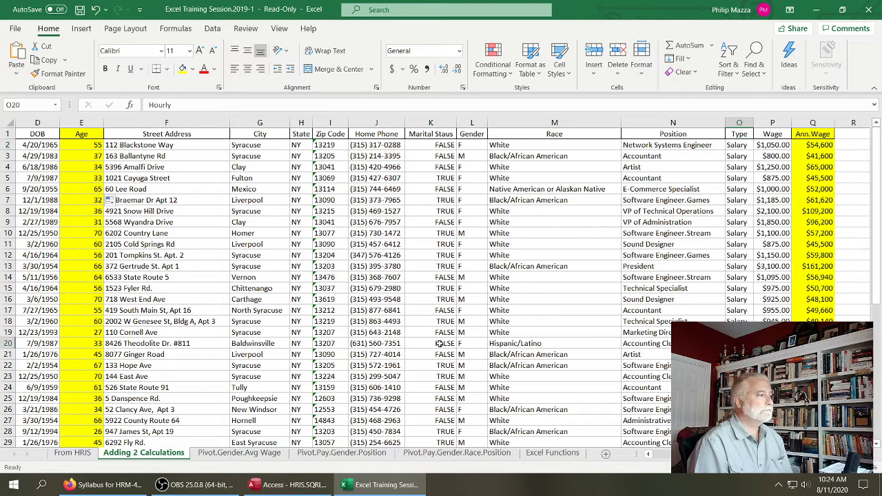
left_click(9, 343)
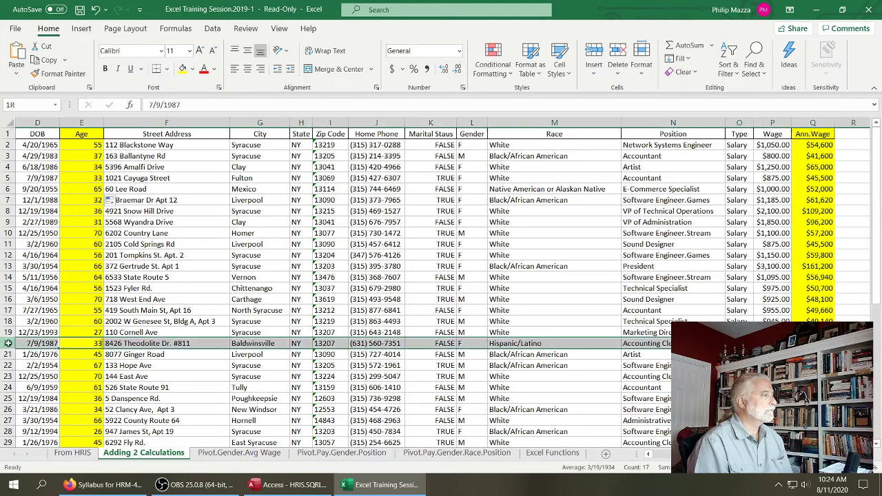
left_click_drag(697, 454, 668, 453)
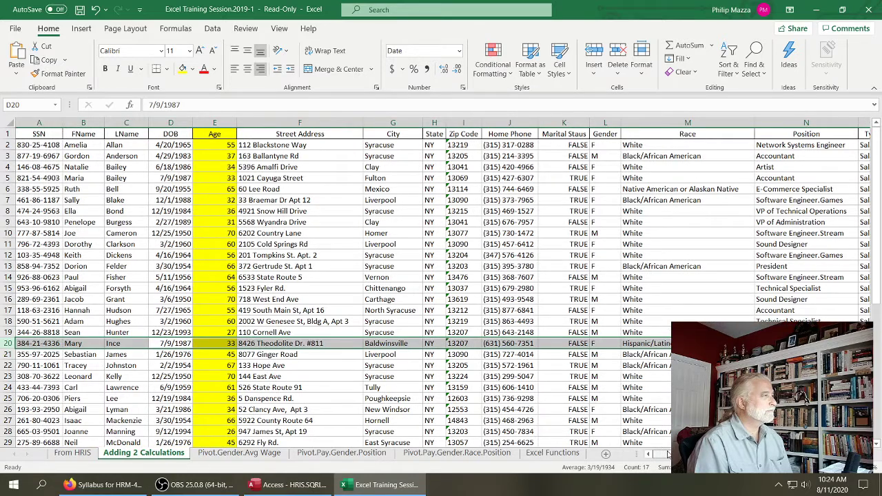
left_click_drag(668, 454, 687, 454)
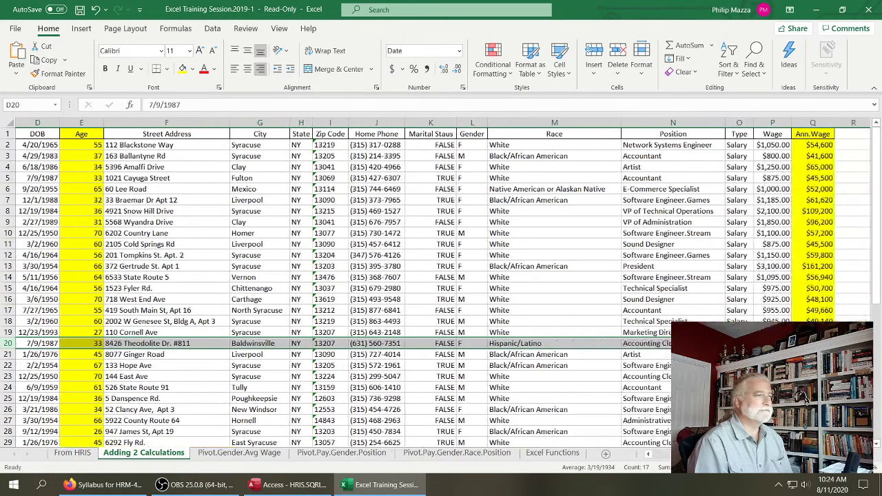
left_click(681, 291)
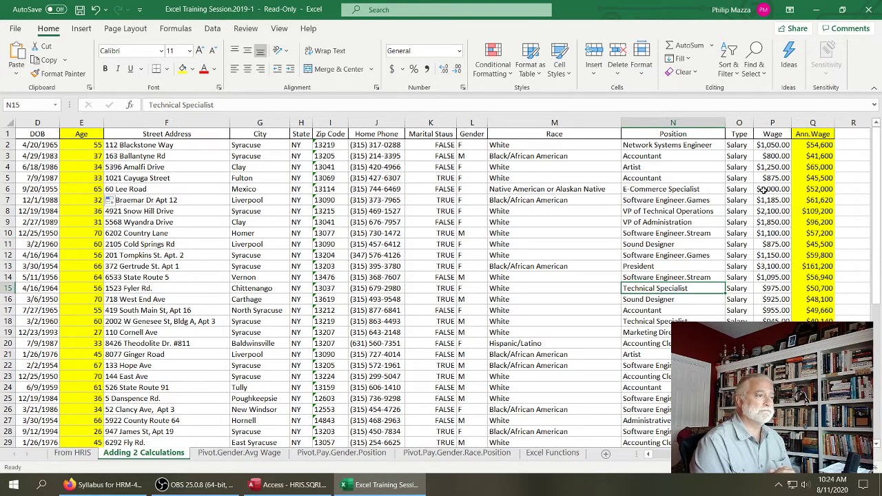
left_click(765, 144)
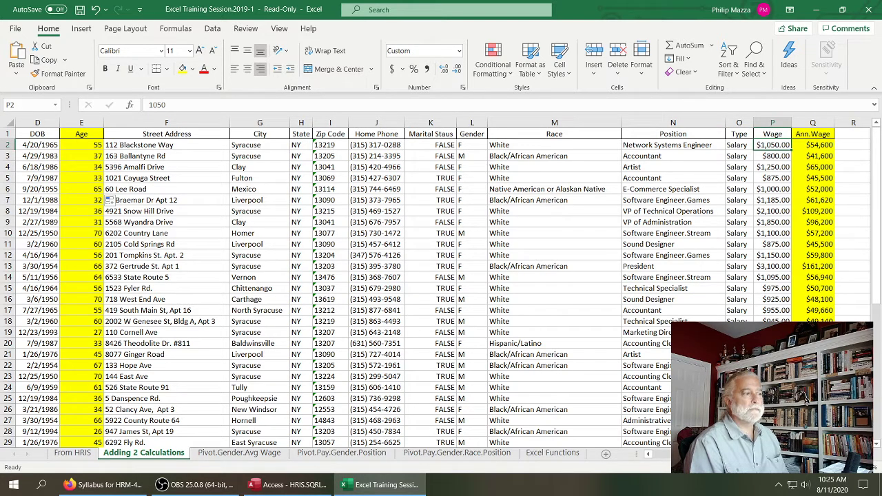
left_click(772, 343)
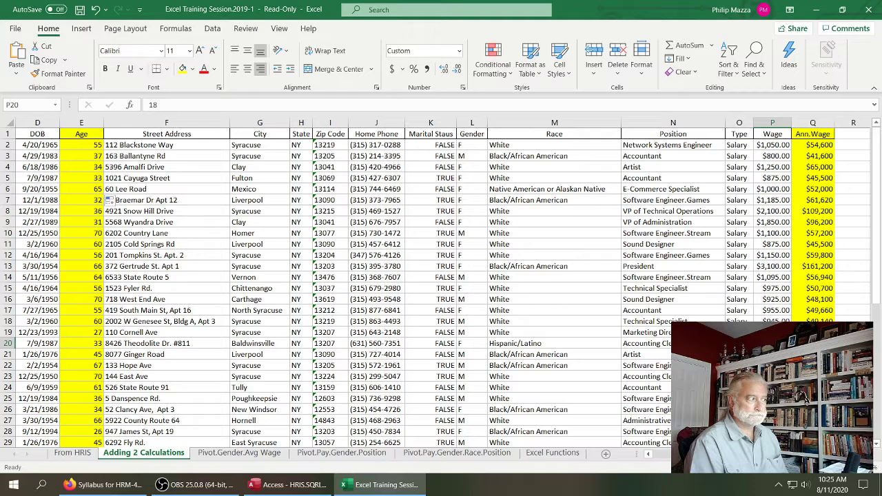
Step: Open the IF formula of Ann.Wage cell Q2 and highlight it in full for review
left_click(804, 144)
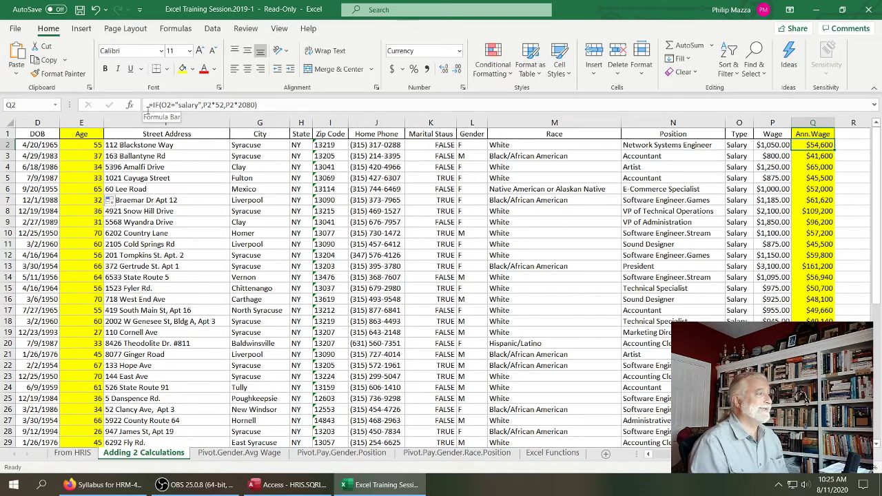
left_click(199, 104)
left_click_drag(200, 105, 142, 105)
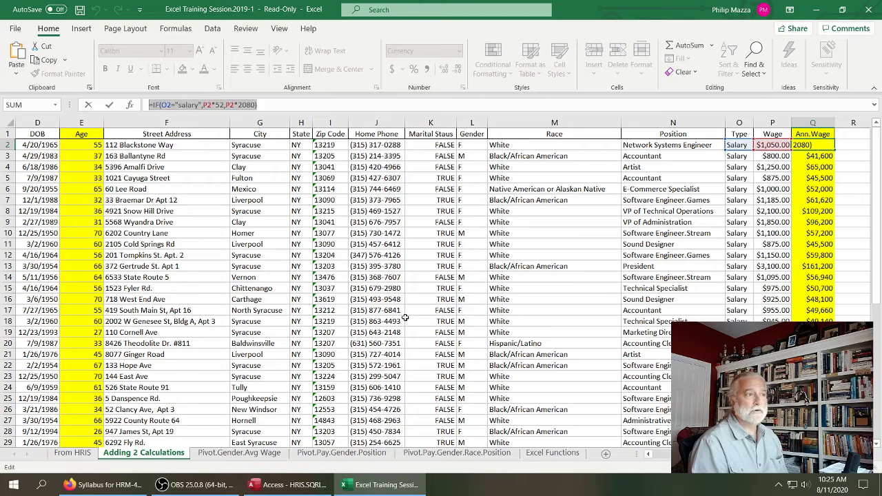
left_click(287, 105)
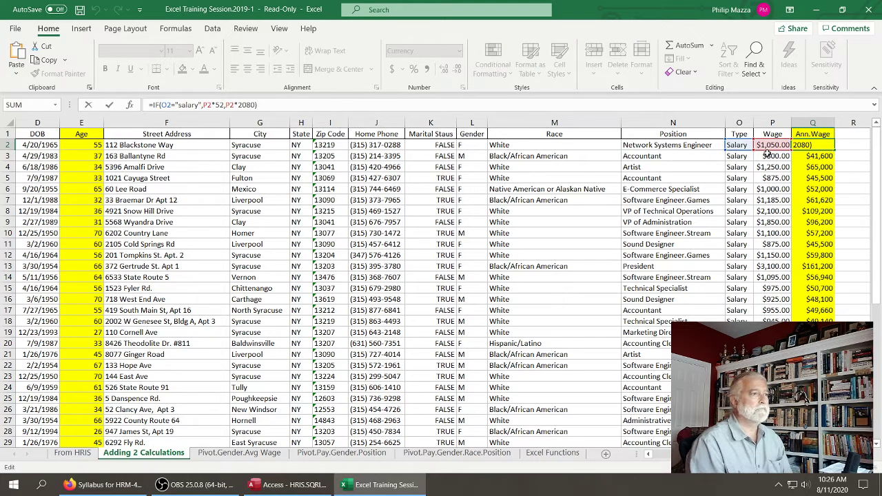
Step: Find the hourly employee in row 20 and open the Ann.Wage formula in Q20
scroll(772, 245, "down", 1)
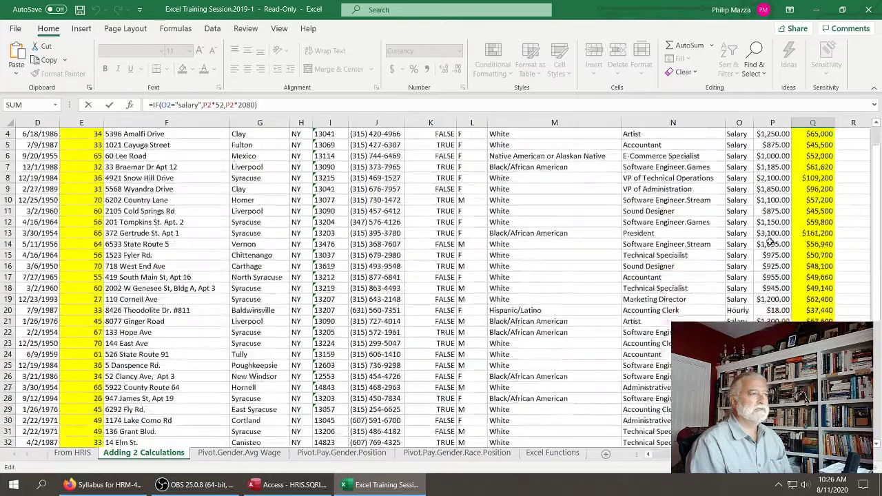
scroll(772, 243, "down", 3)
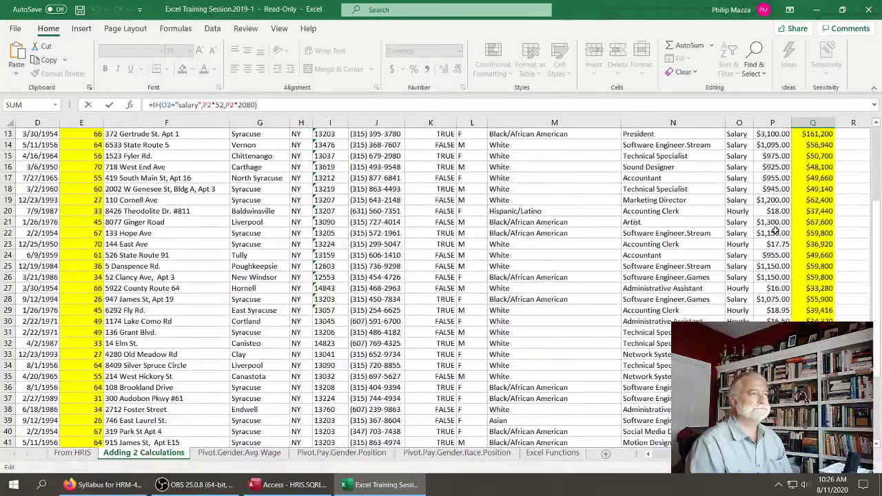
scroll(776, 231, "down", 1)
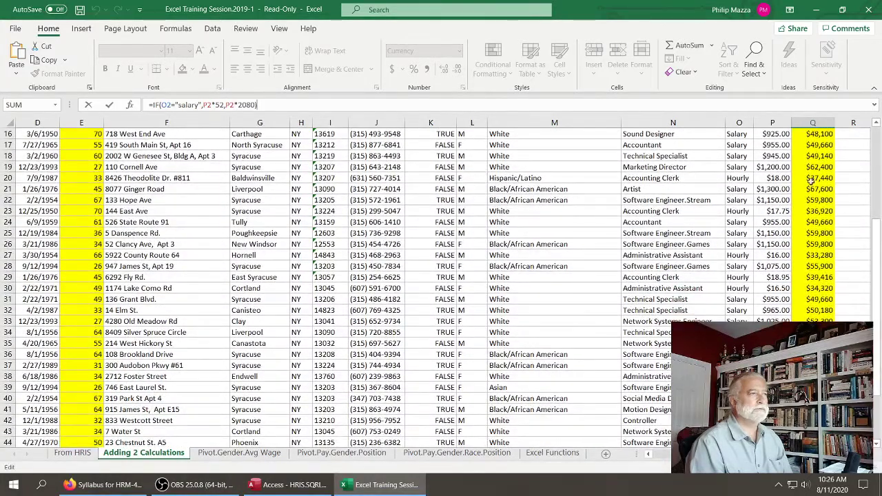
left_click(818, 178)
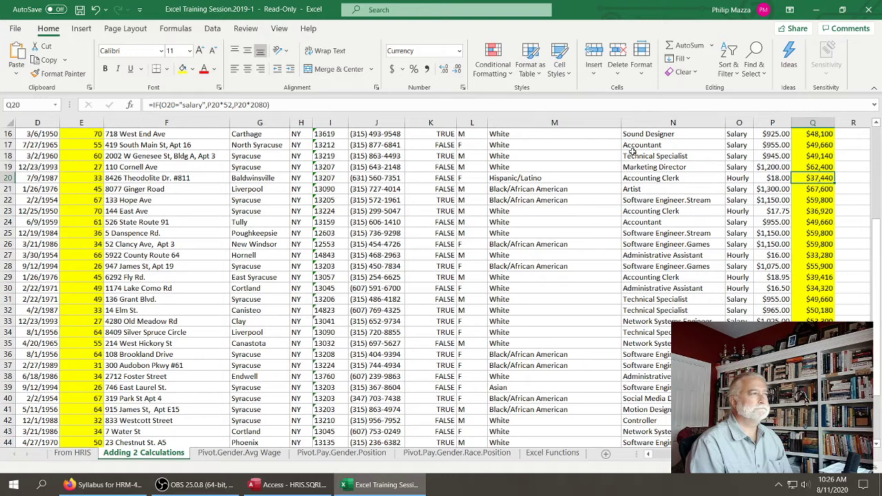
left_click(290, 105)
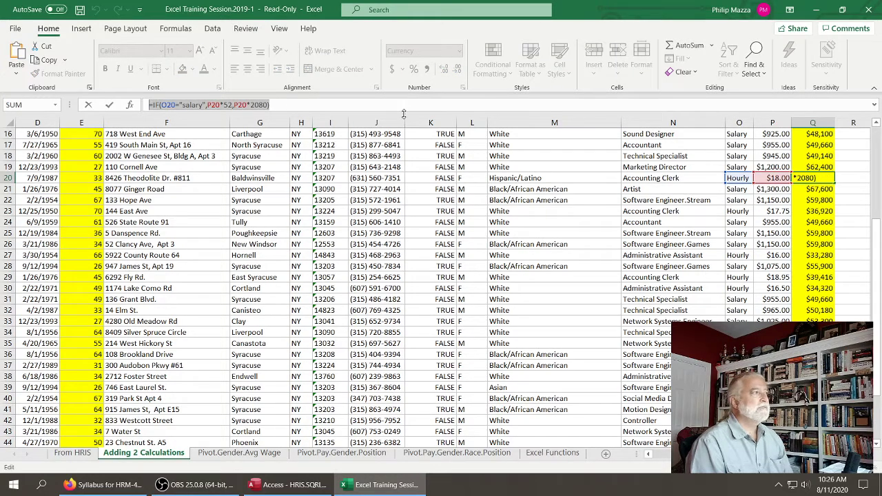
left_click(344, 103)
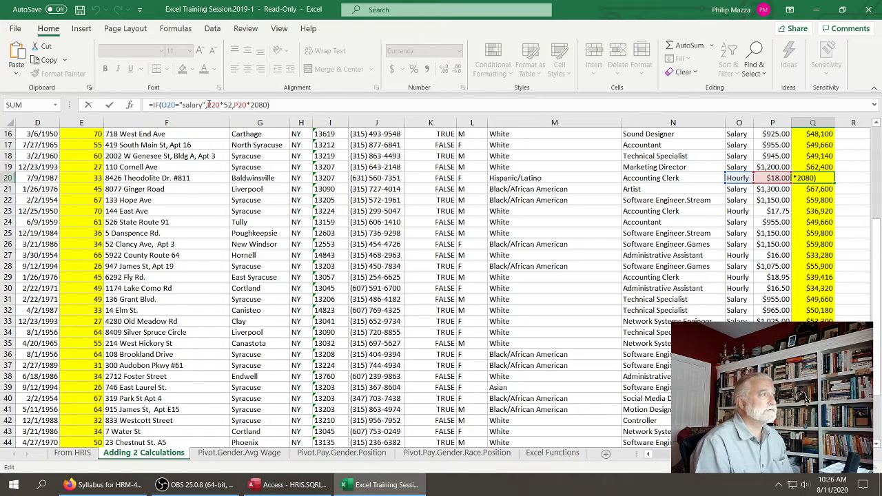
Step: Examine the parts of the Q20 IF formula: the O20="salary" test, the P20*52 true value and the P20*2080 false value
left_click_drag(207, 105, 232, 105)
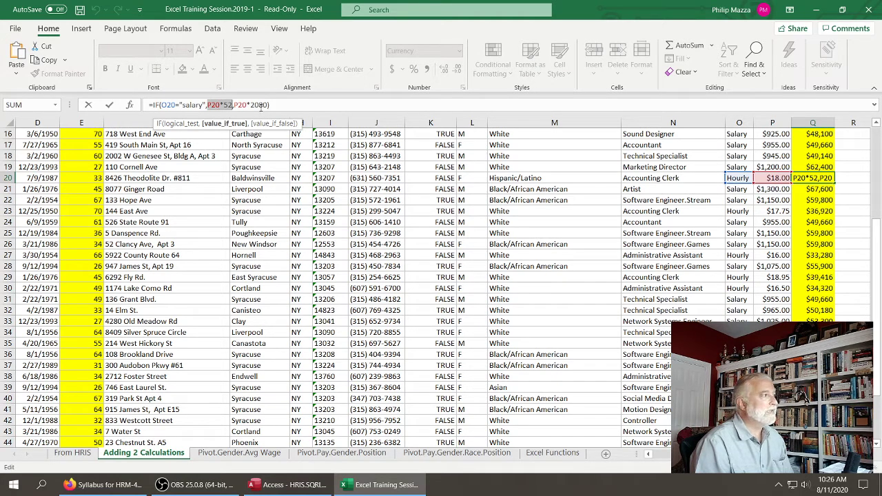
left_click(260, 104)
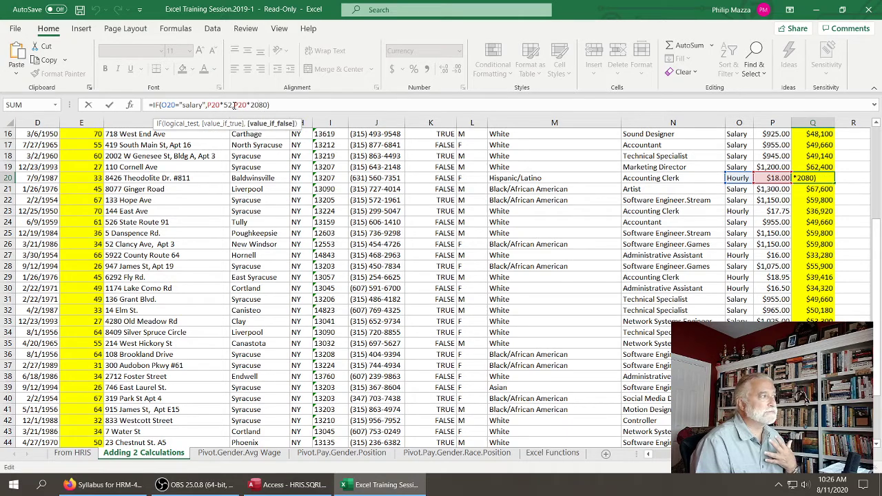
left_click_drag(234, 105, 268, 106)
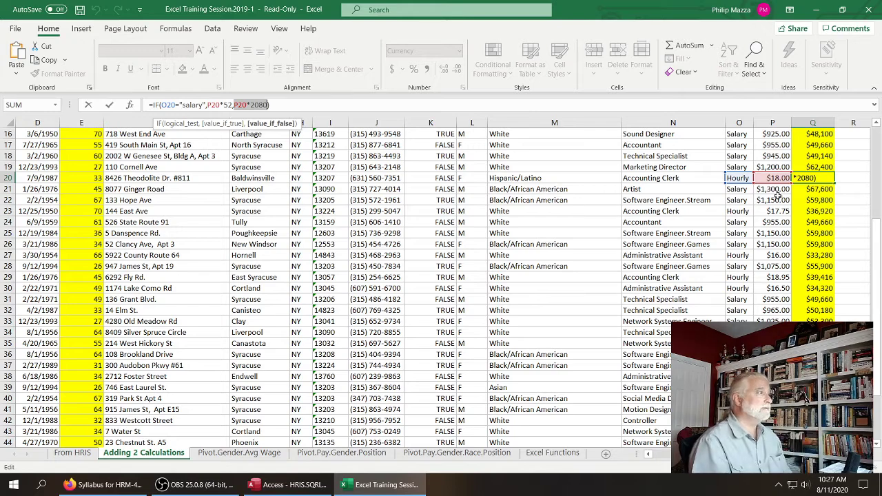
left_click(215, 105)
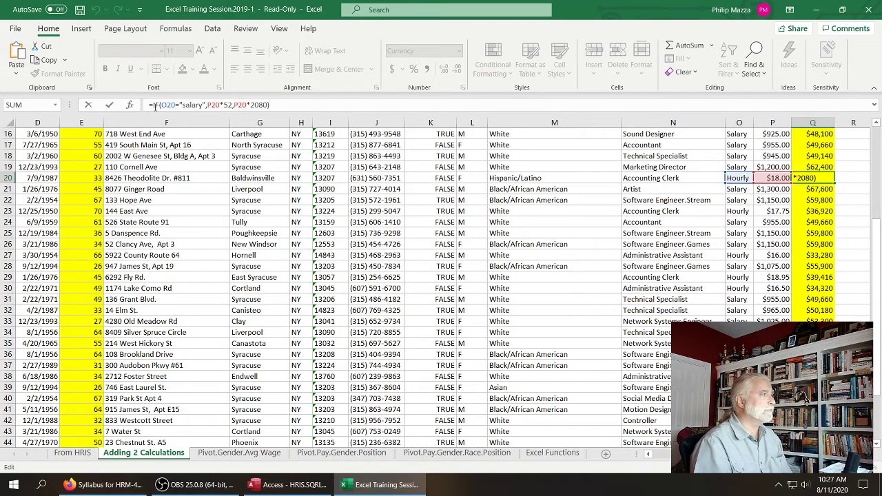
left_click_drag(160, 105, 205, 104)
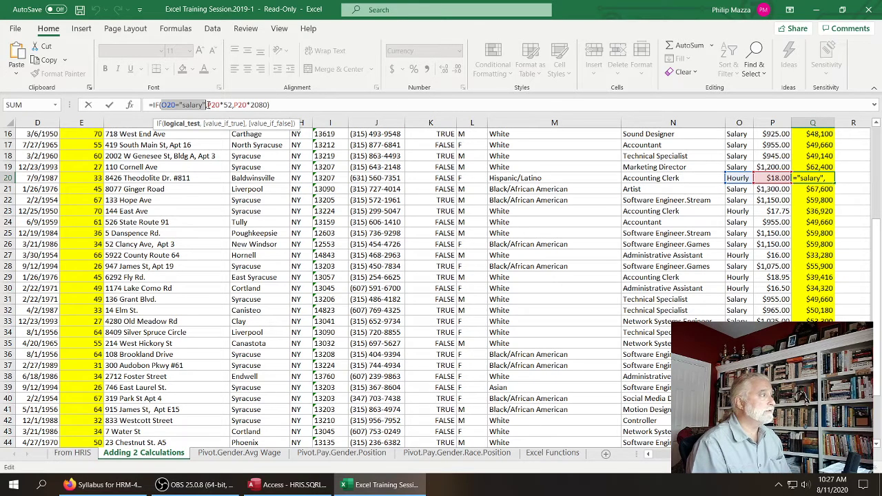
left_click_drag(207, 105, 232, 105)
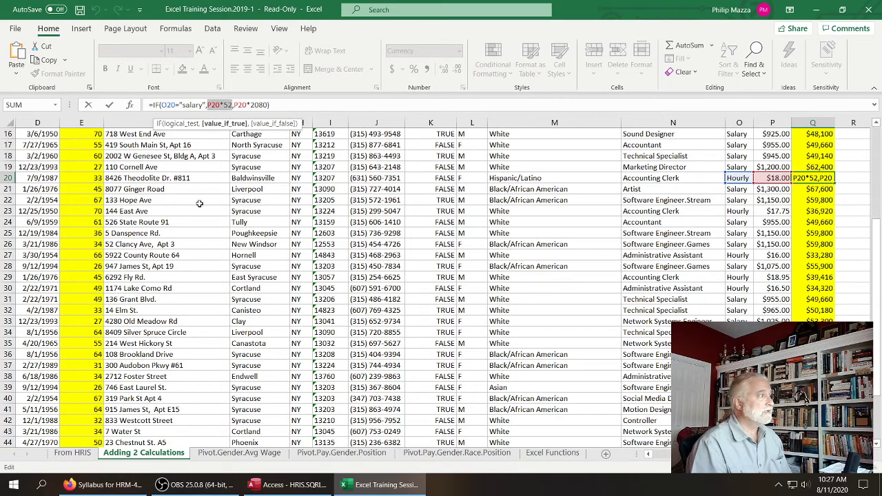
left_click_drag(160, 105, 267, 105)
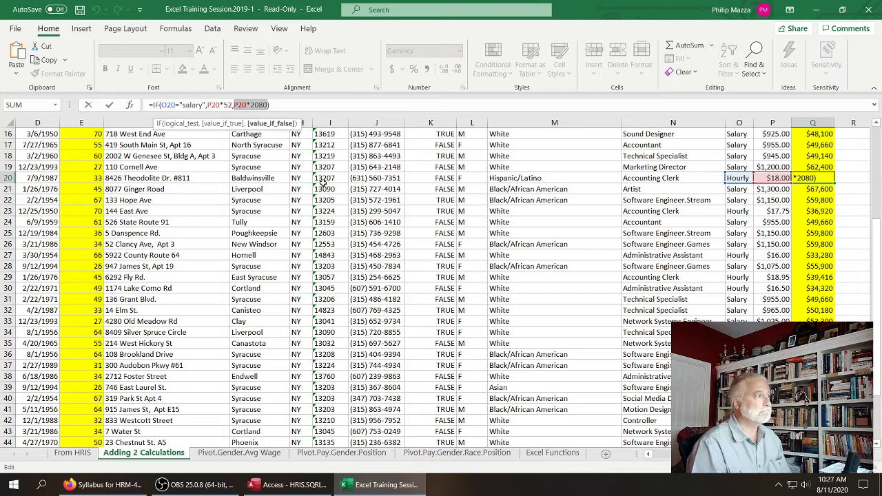
left_click(303, 107)
Step: Fill the Ann.Wage formula from Q2 down through Q15, then select the Type cell of the employee in row 20
scroll(869, 217, "up", 5)
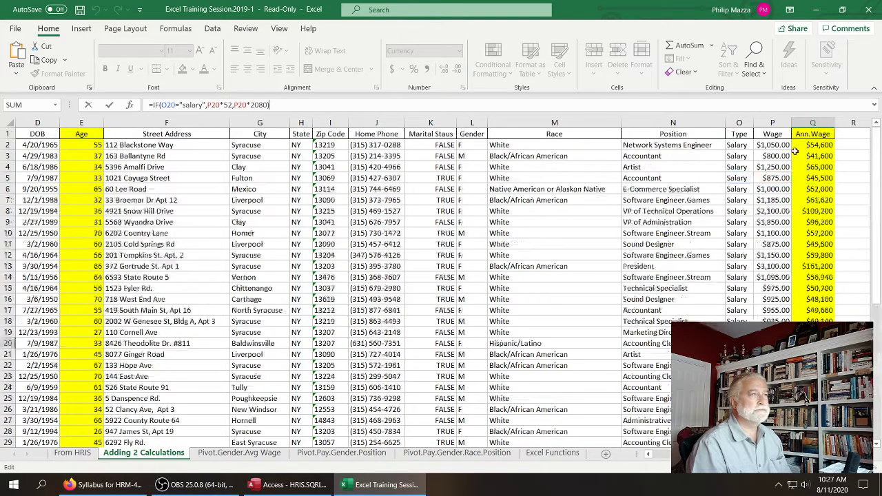
left_click(823, 145)
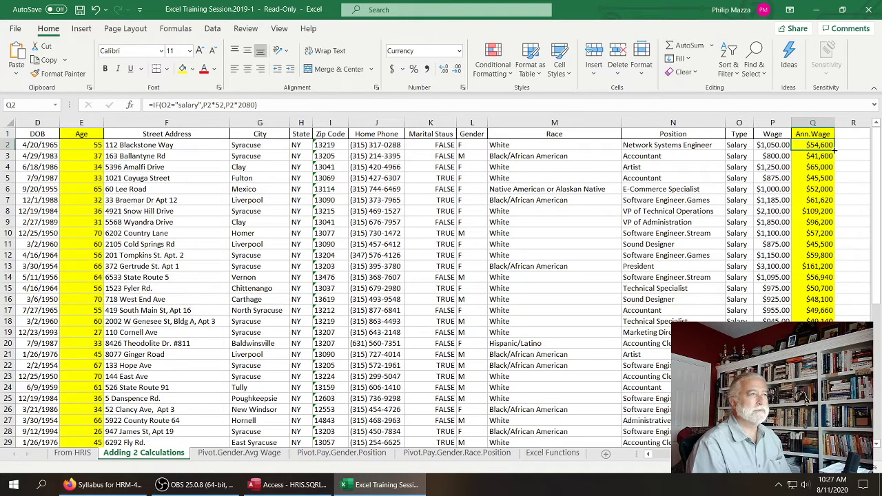
left_click_drag(835, 147, 836, 289)
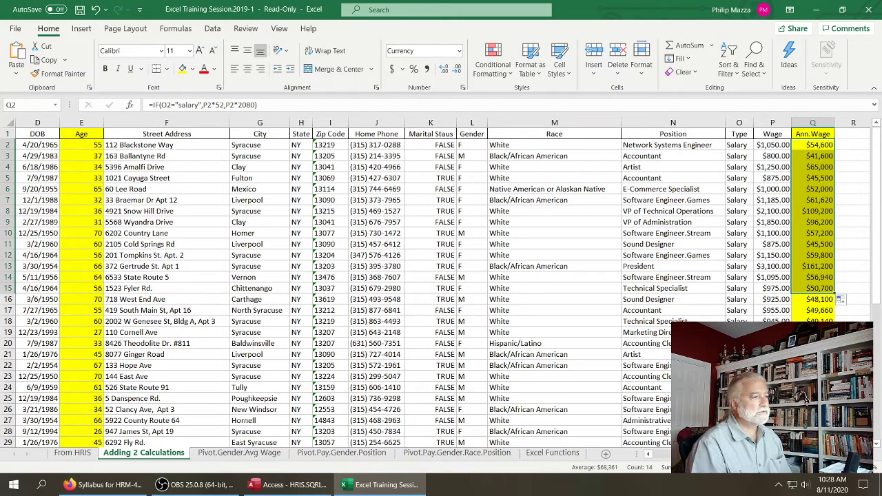
mouse_move(701, 455)
left_mouse_down()
mouse_move(667, 455)
mouse_move(707, 455)
left_mouse_up()
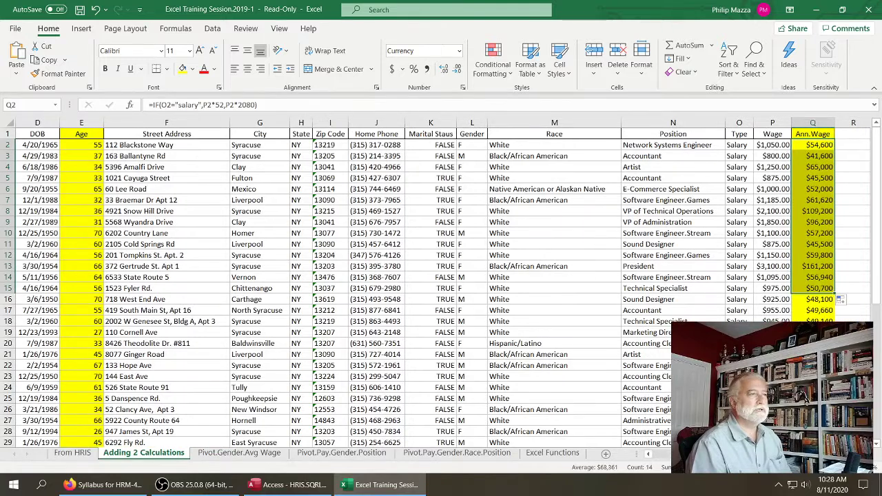
left_click(738, 344)
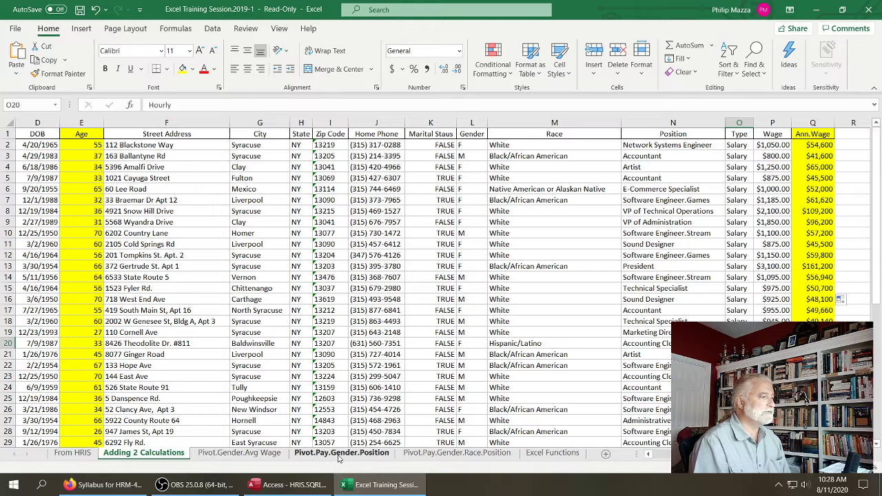
Step: Look at the gender count and average annual wage pivot table on the Pivot.Gender.Avg Wage sheet and display its field list
left_click(261, 458)
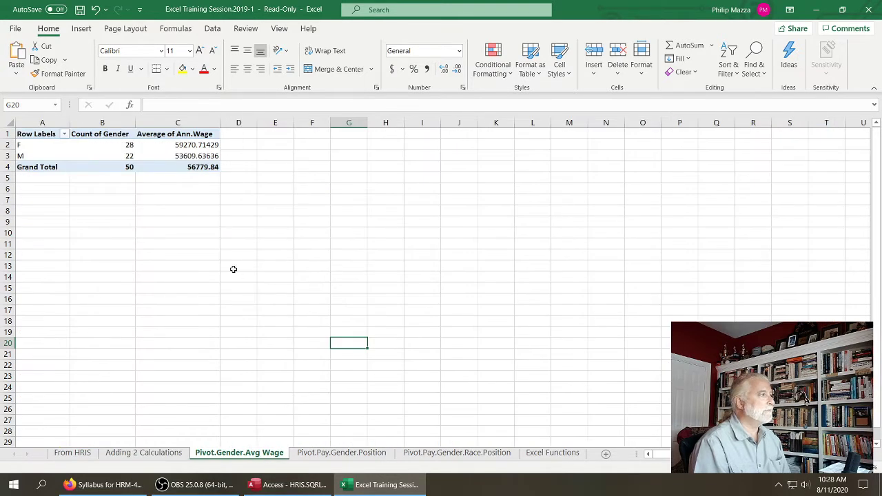
left_click(146, 218)
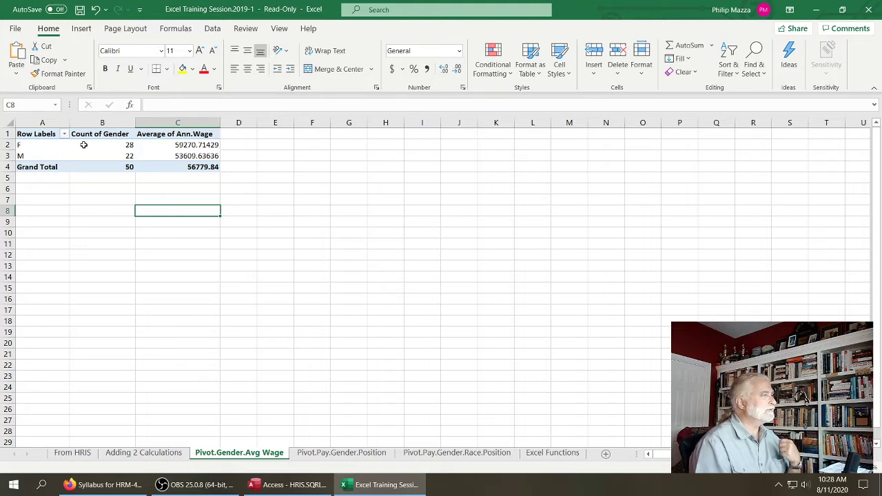
mouse_move(84, 145)
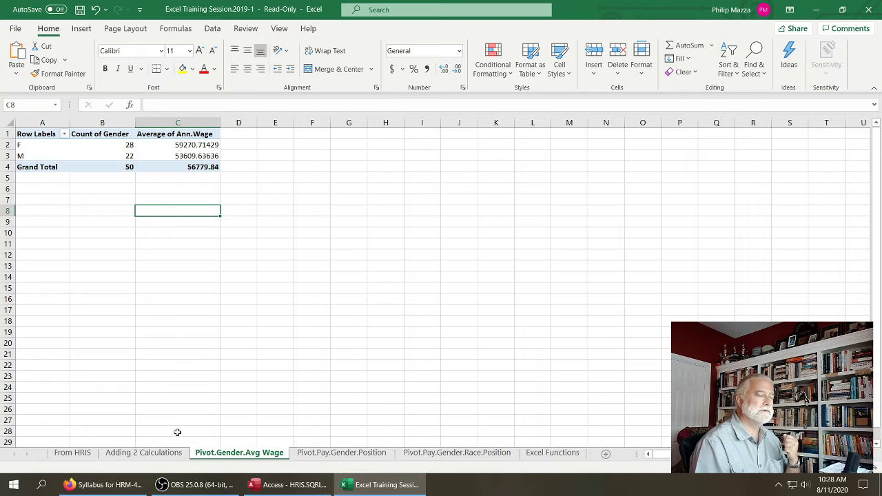
left_click(78, 153)
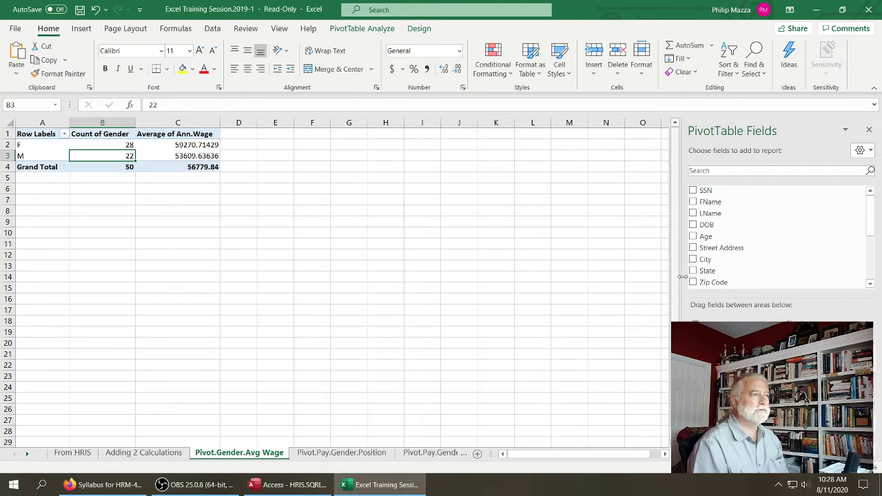
Step: Compare the fields available to the gender wage pivot table with the source columns on the Adding 2 Calculations sheet
left_click(134, 456)
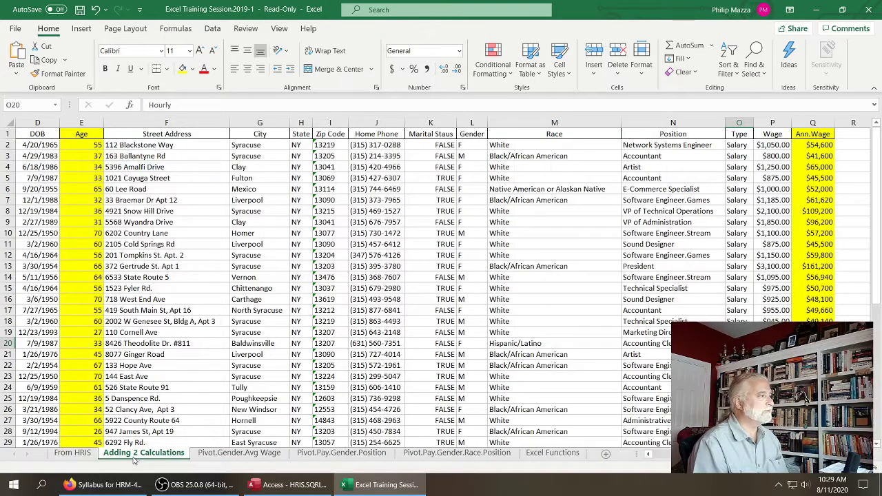
left_click(237, 456)
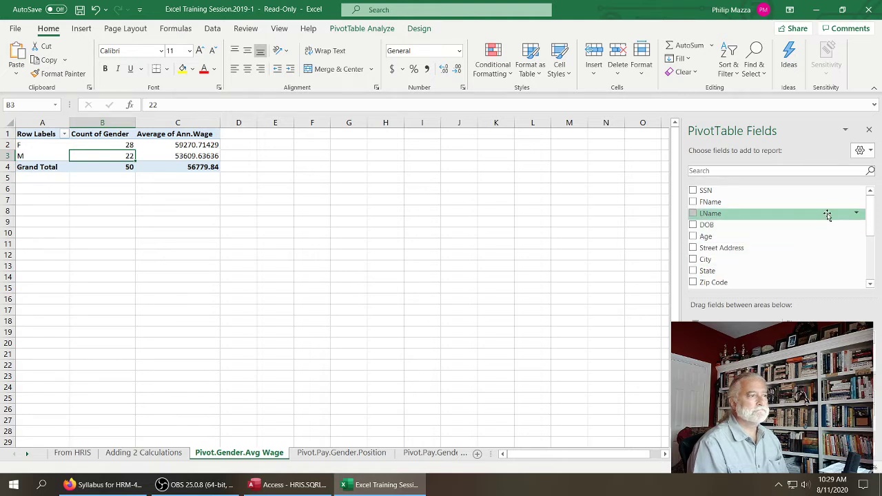
mouse_move(872, 212)
left_mouse_down()
mouse_move(873, 260)
mouse_move(872, 207)
left_mouse_up()
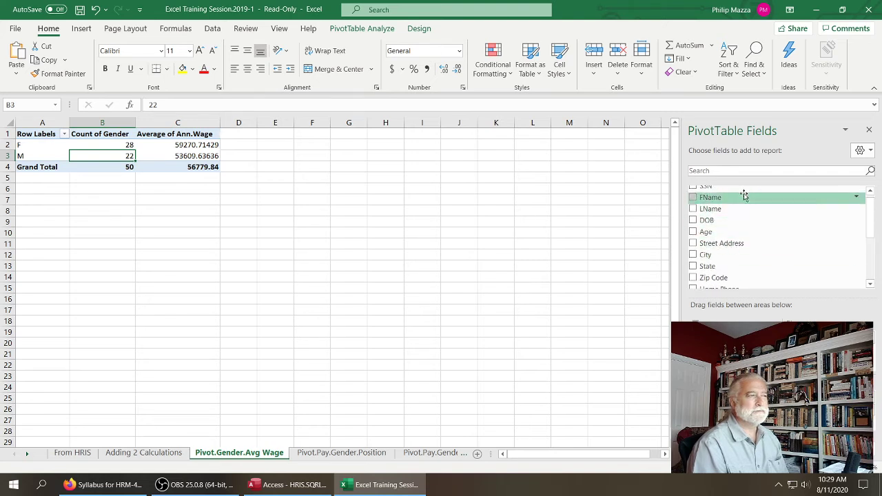
left_click(144, 453)
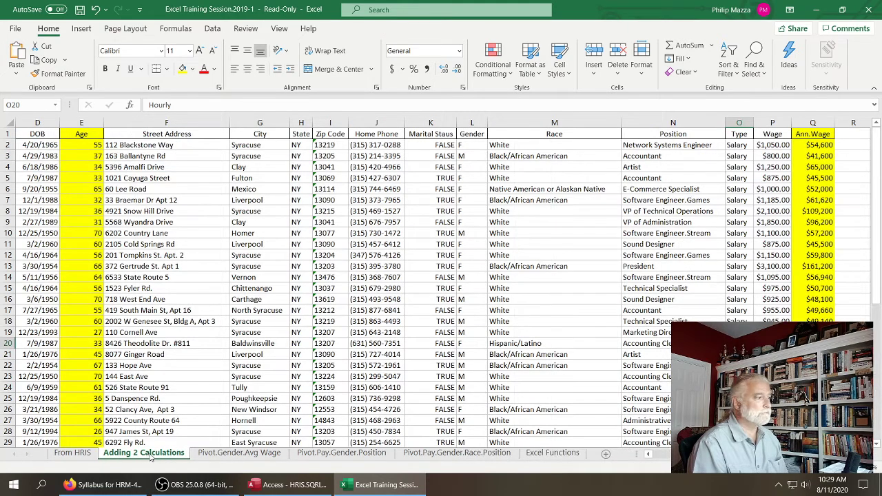
Step: Examine the Pivot.Pay.Gender.Position pivot table with its field list, and open the Pivot.Pay.Gender.Race.Position sheet to view the race breakdown
left_click(308, 453)
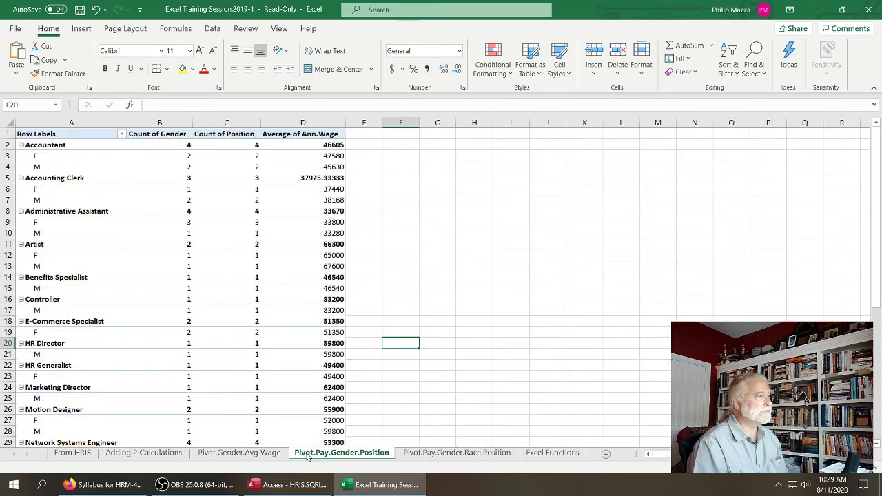
left_click(235, 298)
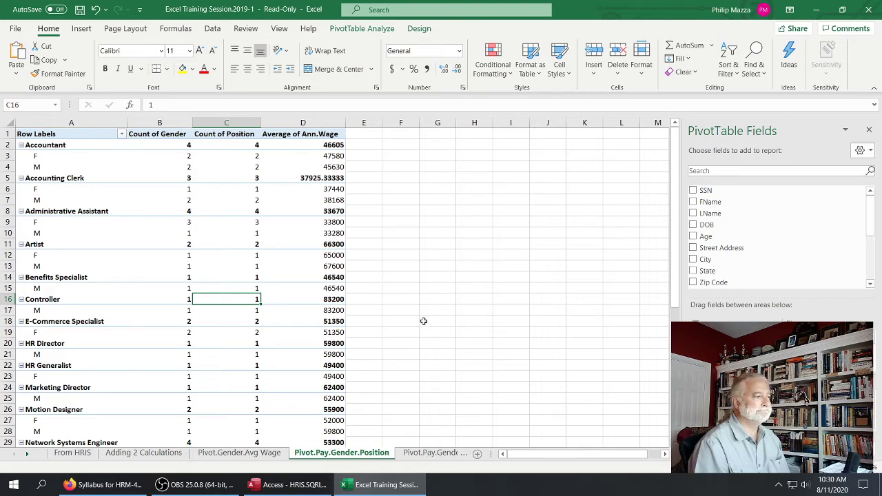
left_click(434, 453)
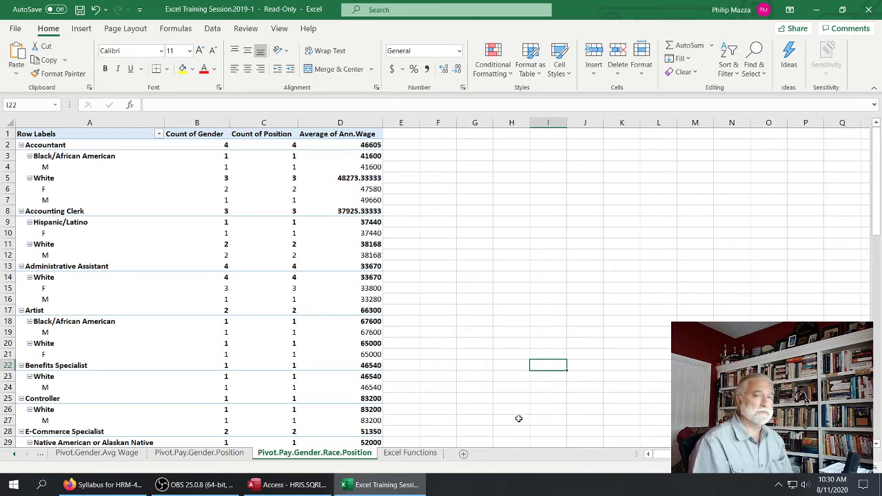
Step: Return to the source employee data on the Adding 2 Calculations sheet
left_click(14, 454)
left_click(13, 455)
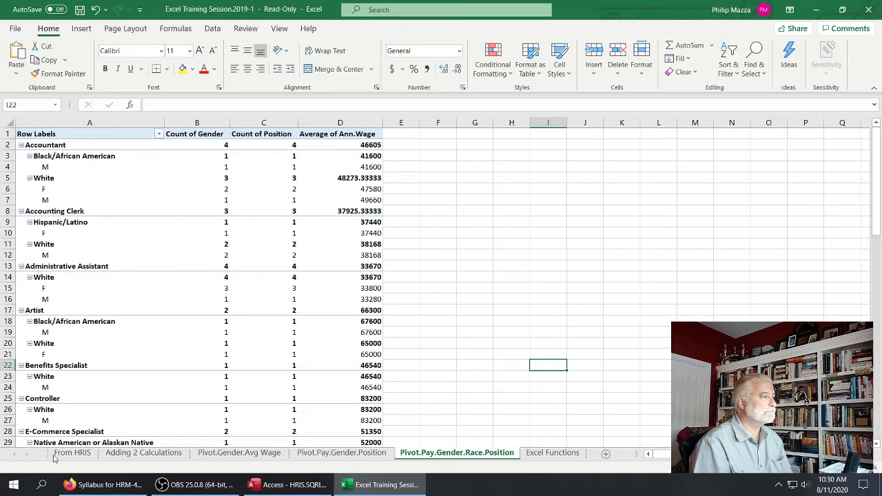
left_click(141, 454)
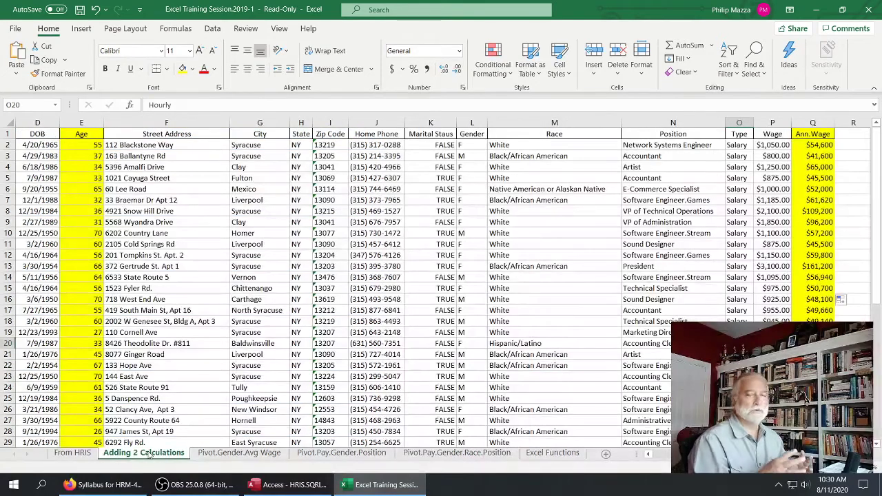